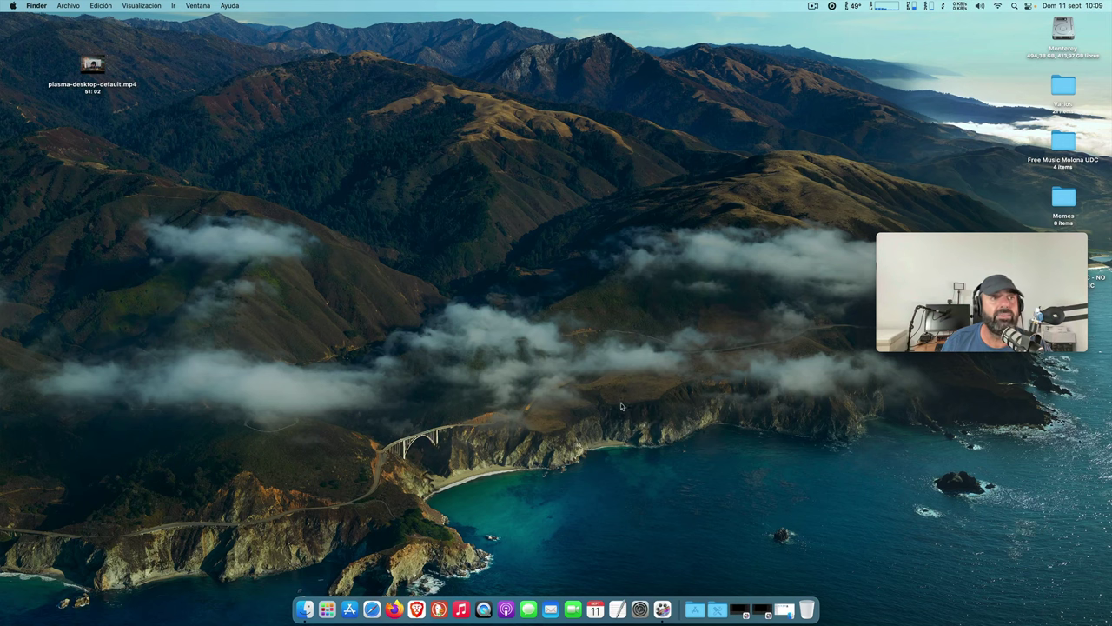
Switch to ScreenFlow, minimize the untitled project and start setting up a new document
{"action": "left_click", "coordinate": [667, 598]}
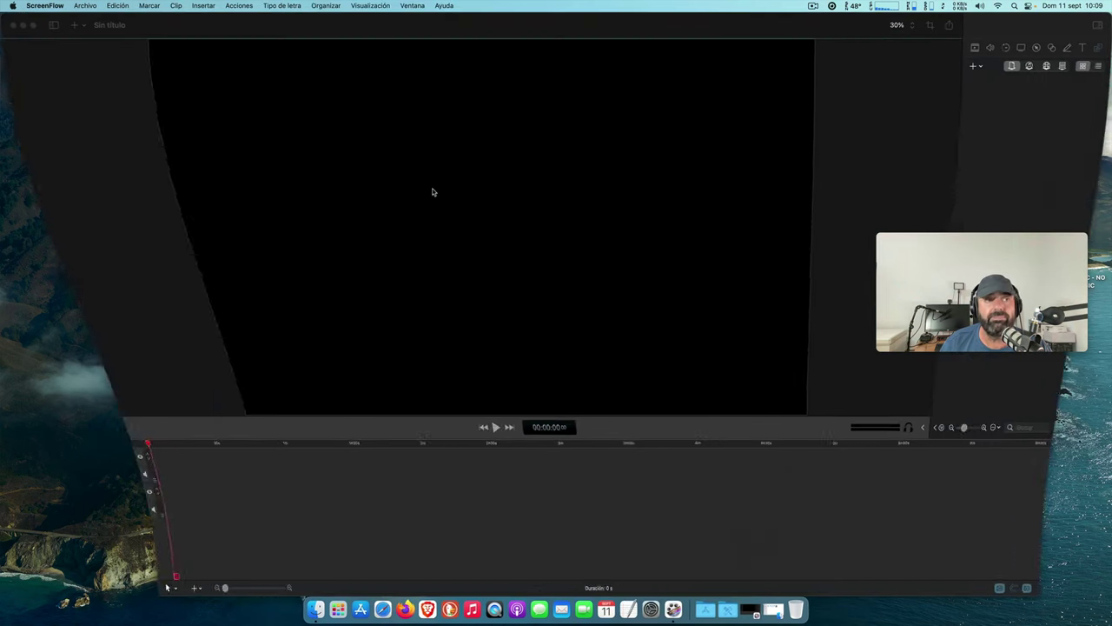
{"action": "left_click", "coordinate": [23, 26]}
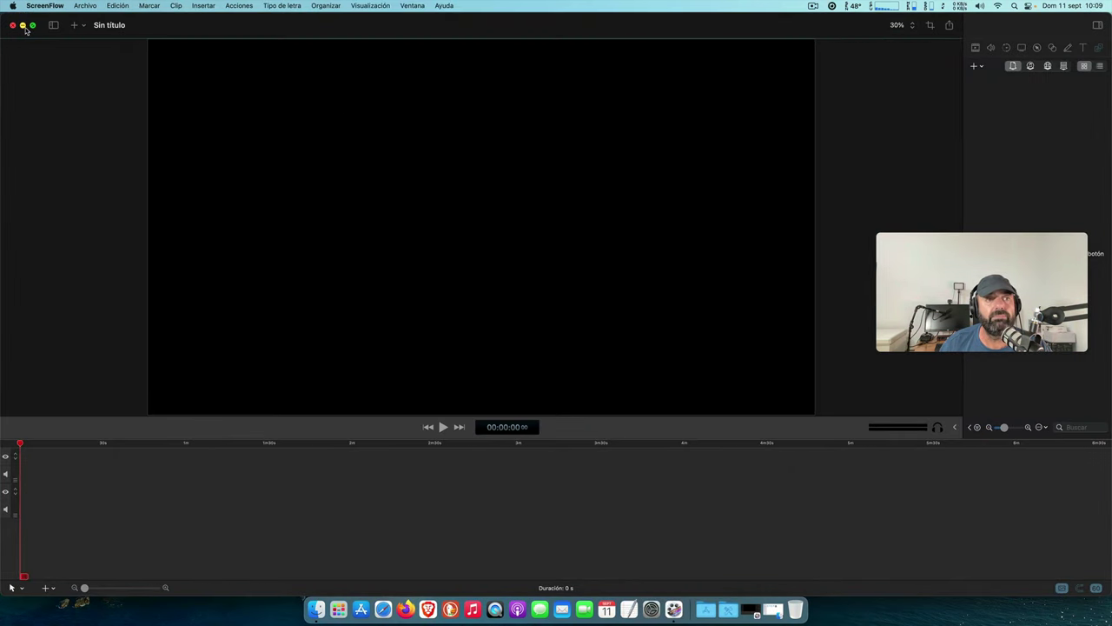
{"action": "left_click", "coordinate": [86, 6]}
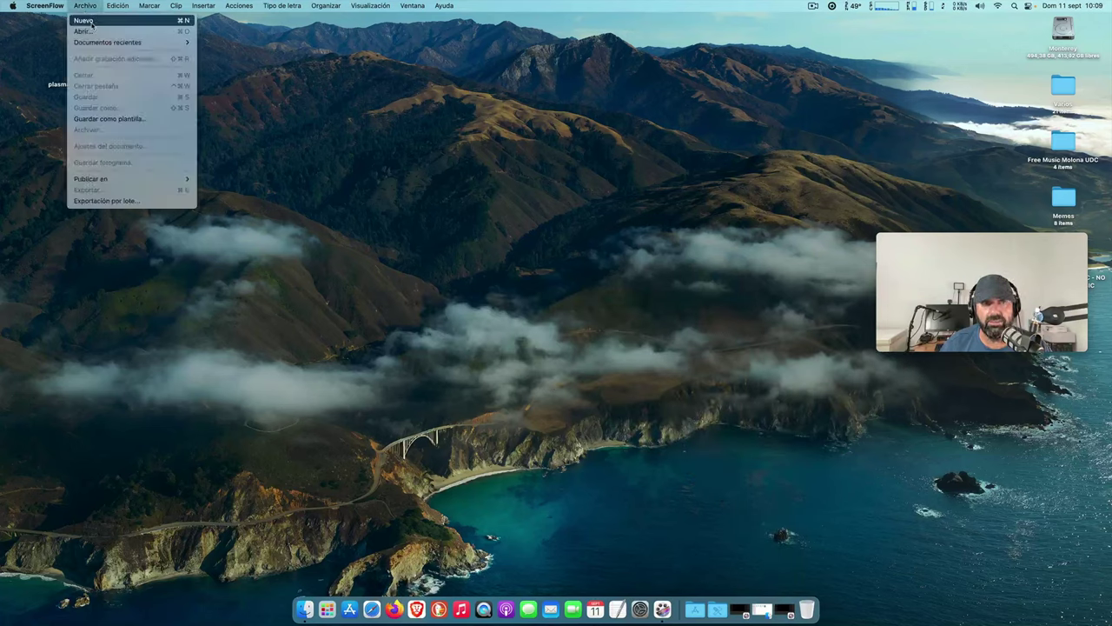
{"action": "left_click", "coordinate": [91, 21]}
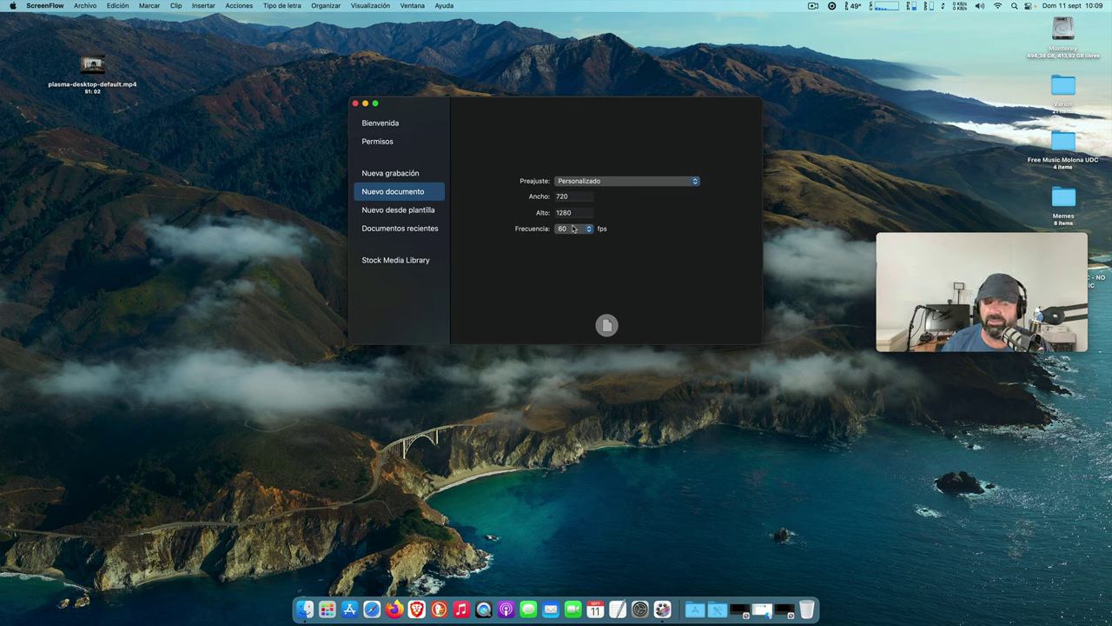
Choose the 1080p HD preset for the new document and look through the other available presets
{"action": "left_click", "coordinate": [576, 180]}
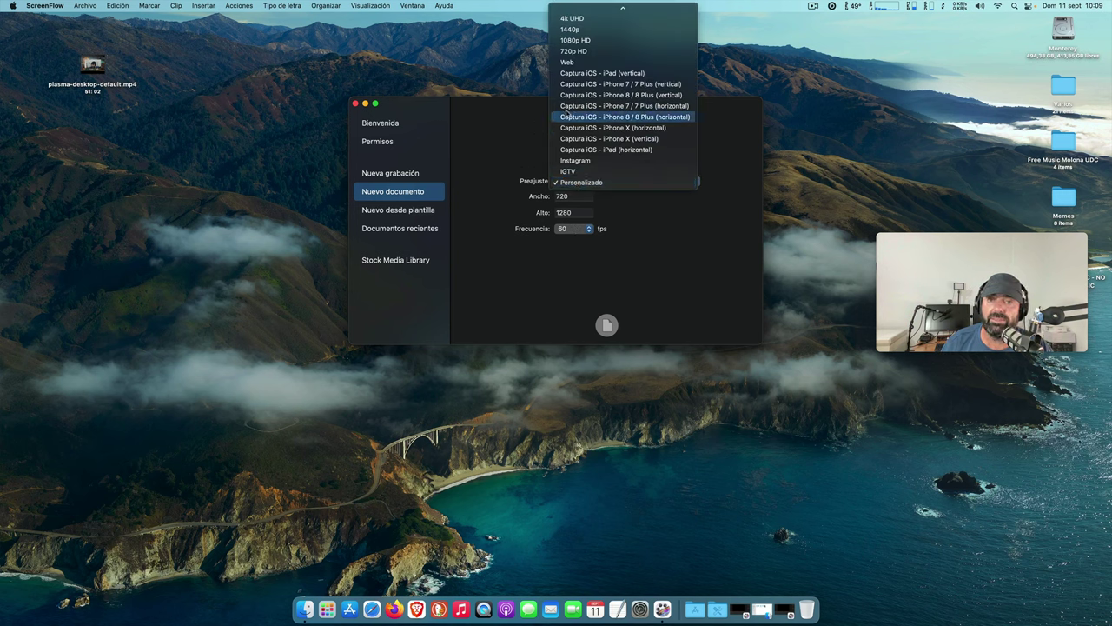
{"action": "left_click", "coordinate": [599, 41]}
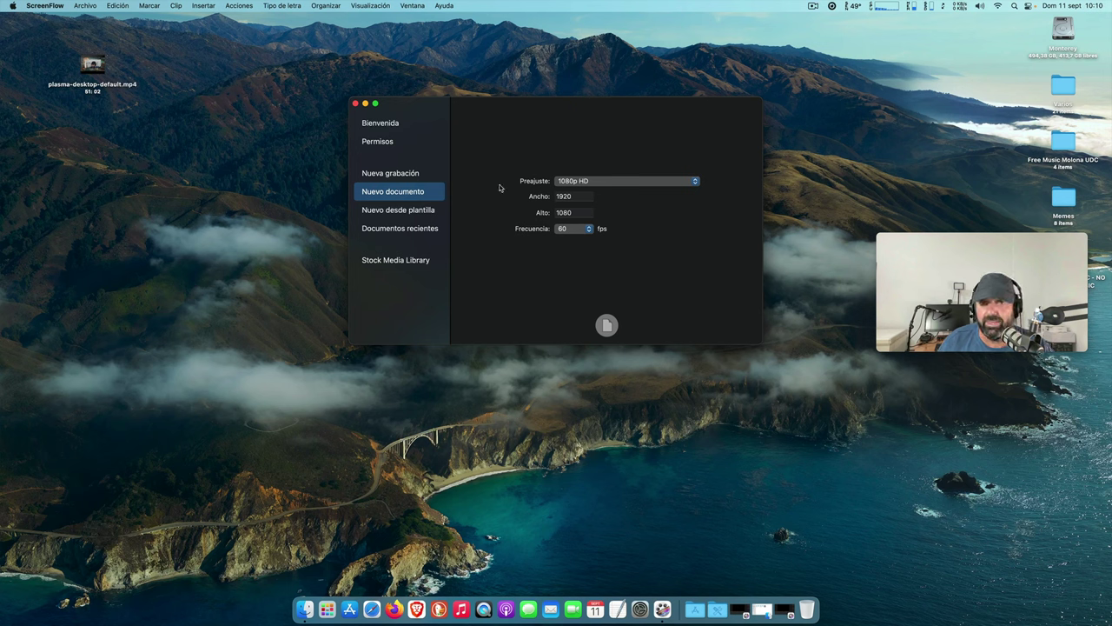
{"action": "left_click_drag", "start_coordinate": [526, 109], "coordinate": [519, 80]}
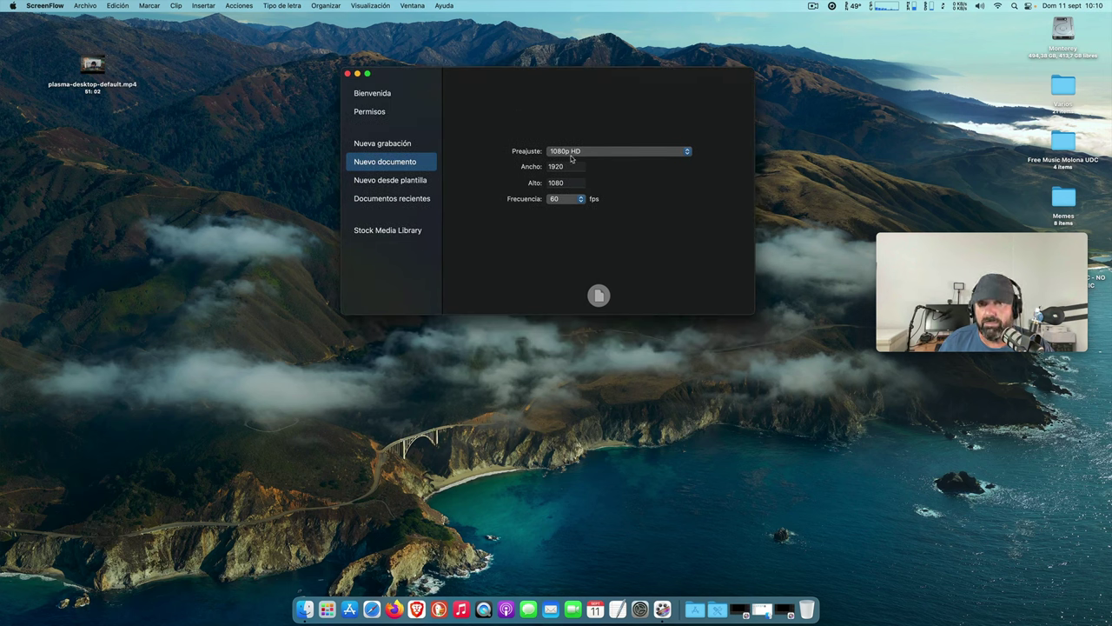
{"action": "left_click", "coordinate": [597, 152]}
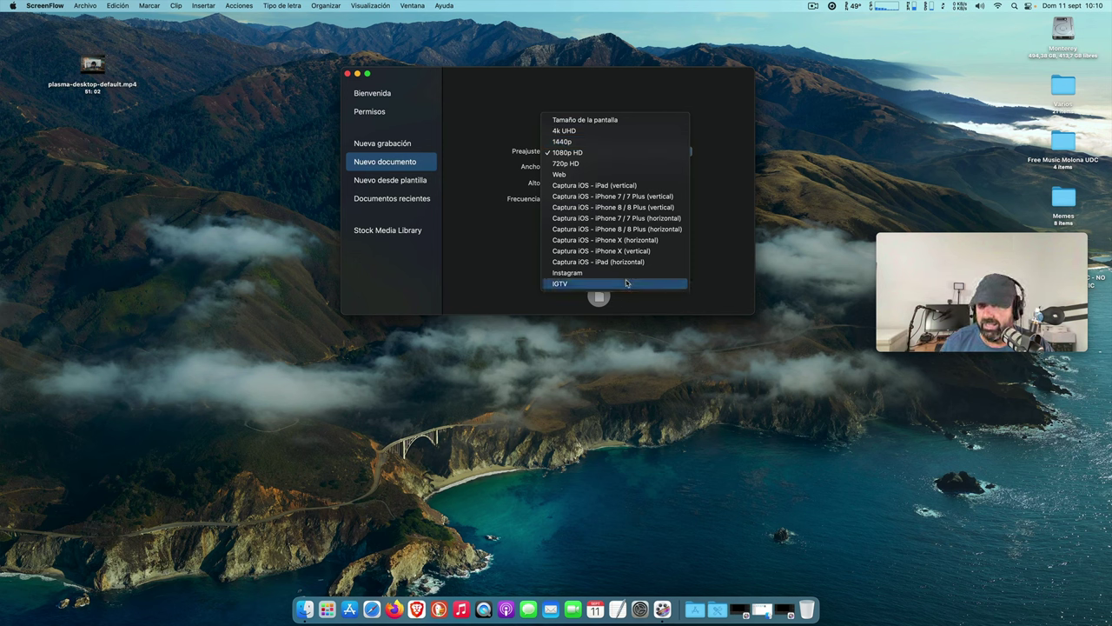
{"action": "left_click", "coordinate": [517, 253]}
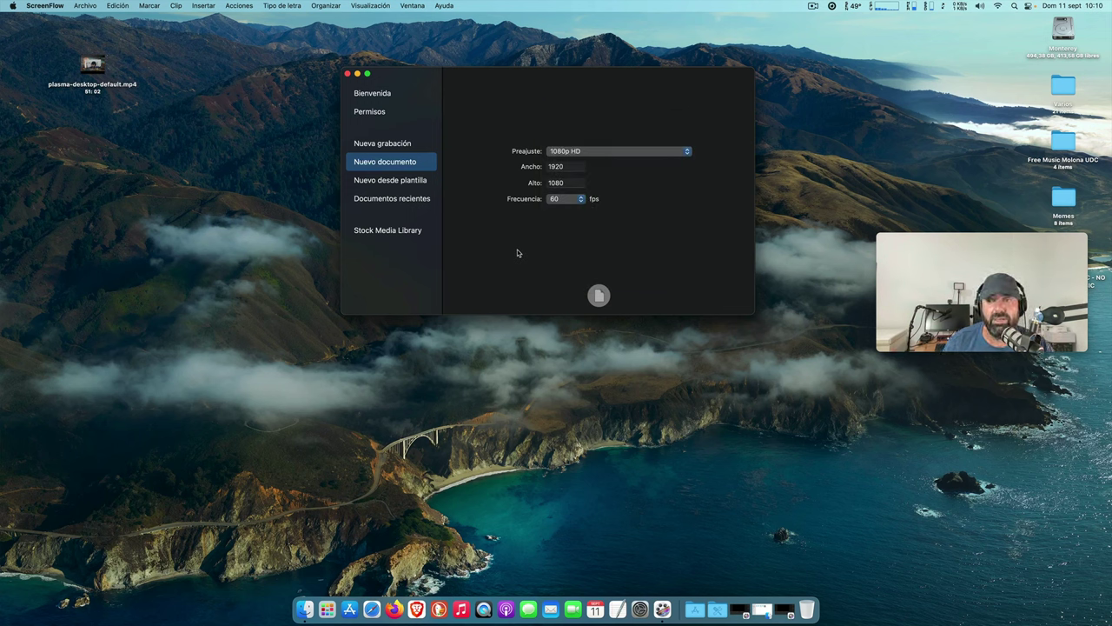
Set the new document's width to 720 and height to 1280, and create the document
{"action": "double_click", "coordinate": [572, 167]}
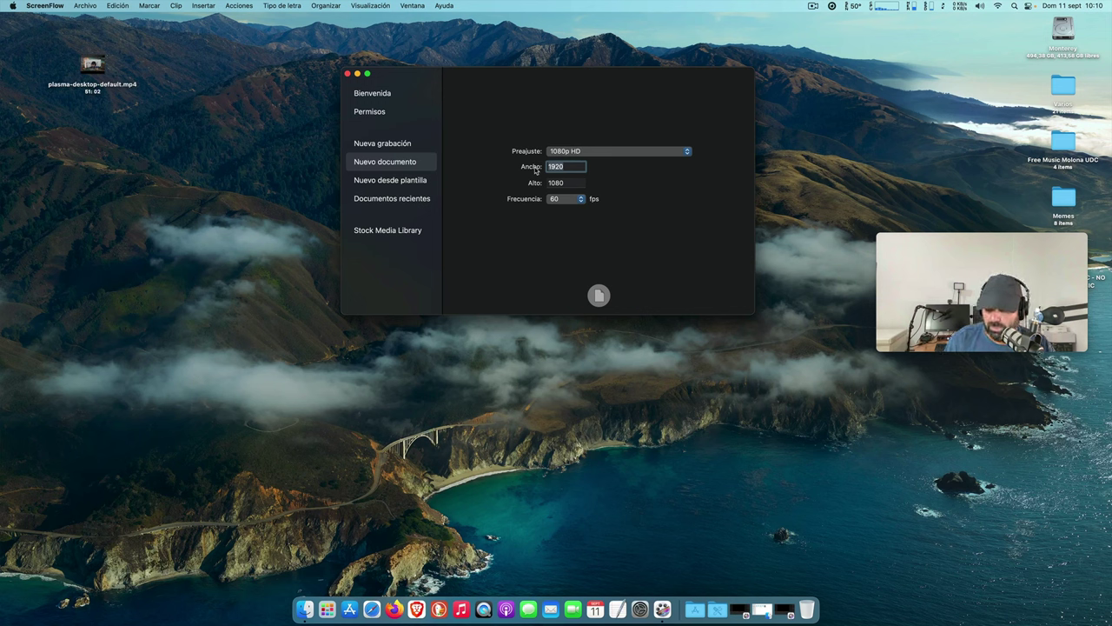
{"action": "key", "text": "BackSpace"}
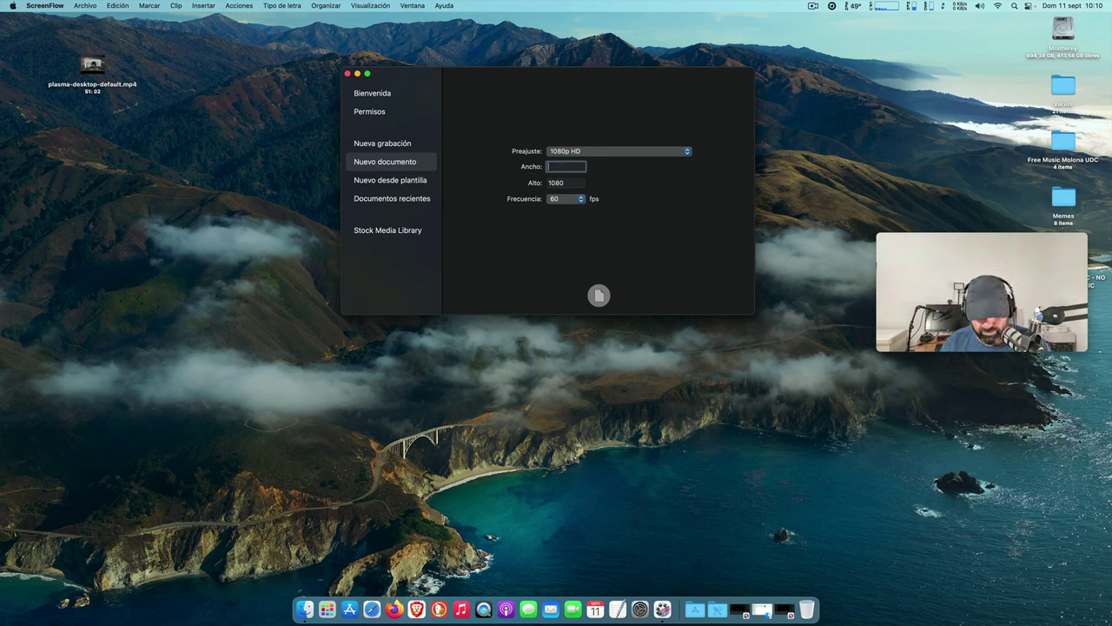
{"action": "type", "text": "720"}
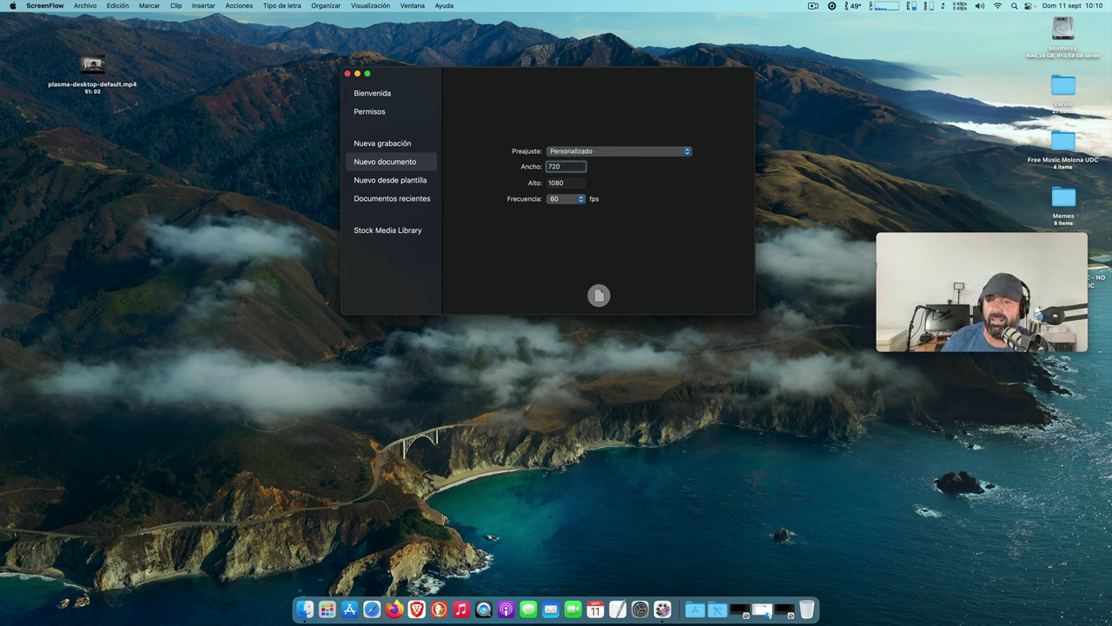
{"action": "double_click", "coordinate": [571, 183]}
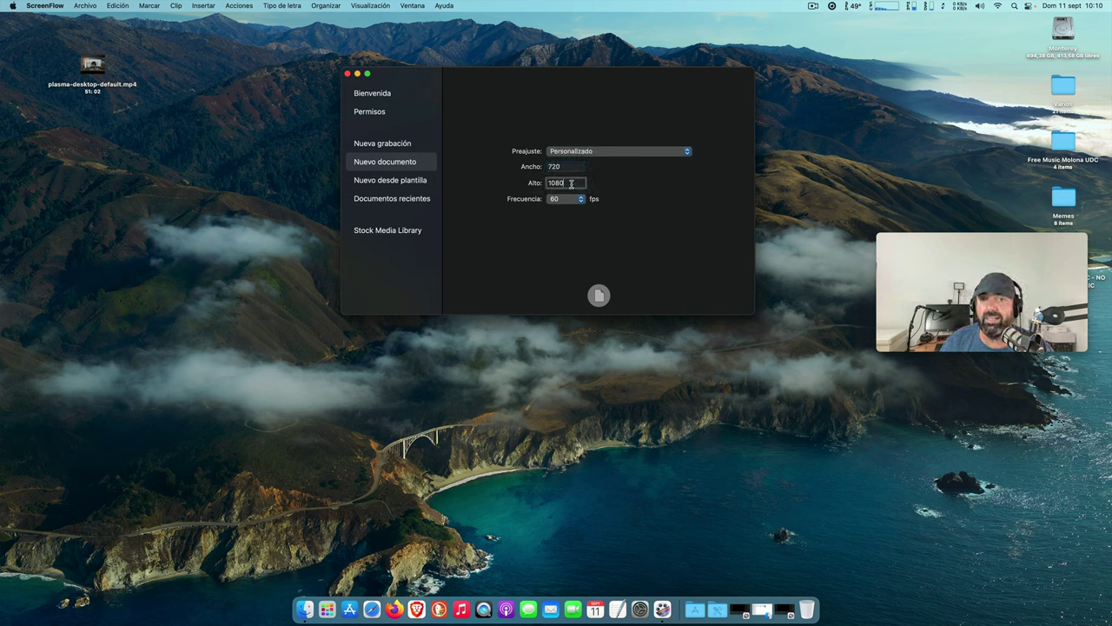
{"action": "type", "text": "12"}
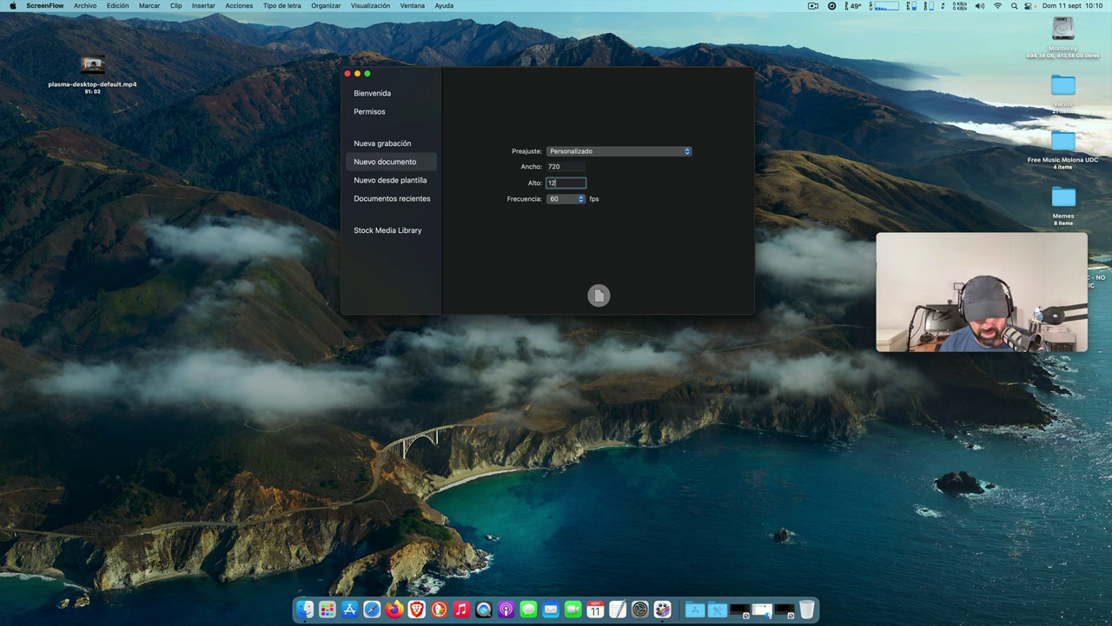
{"action": "type", "text": "80"}
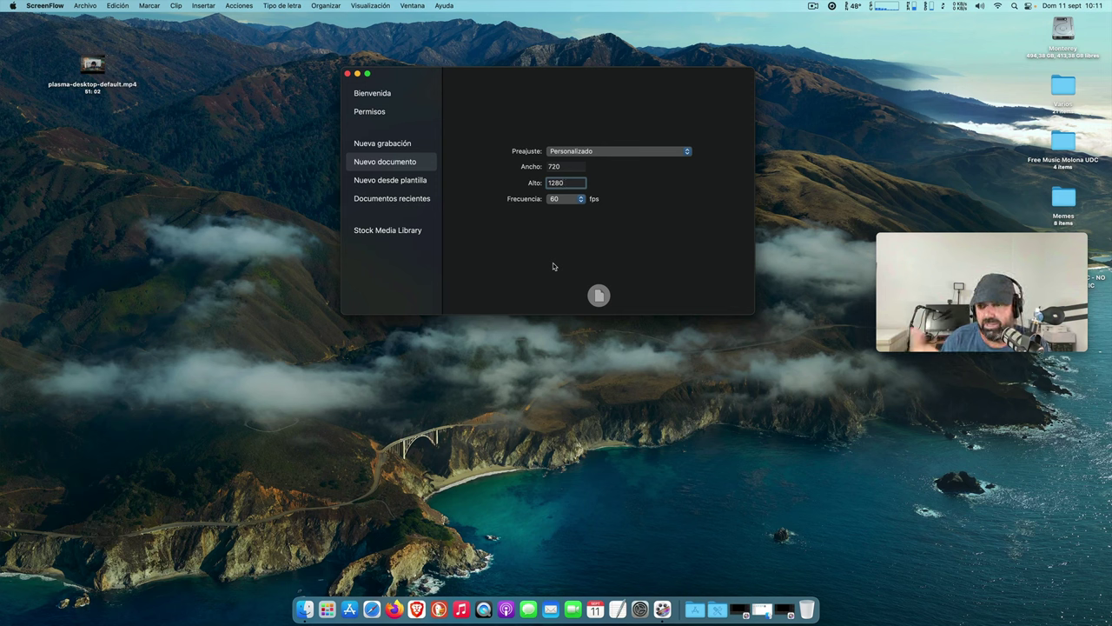
{"action": "left_click_drag", "start_coordinate": [545, 78], "coordinate": [566, 66]}
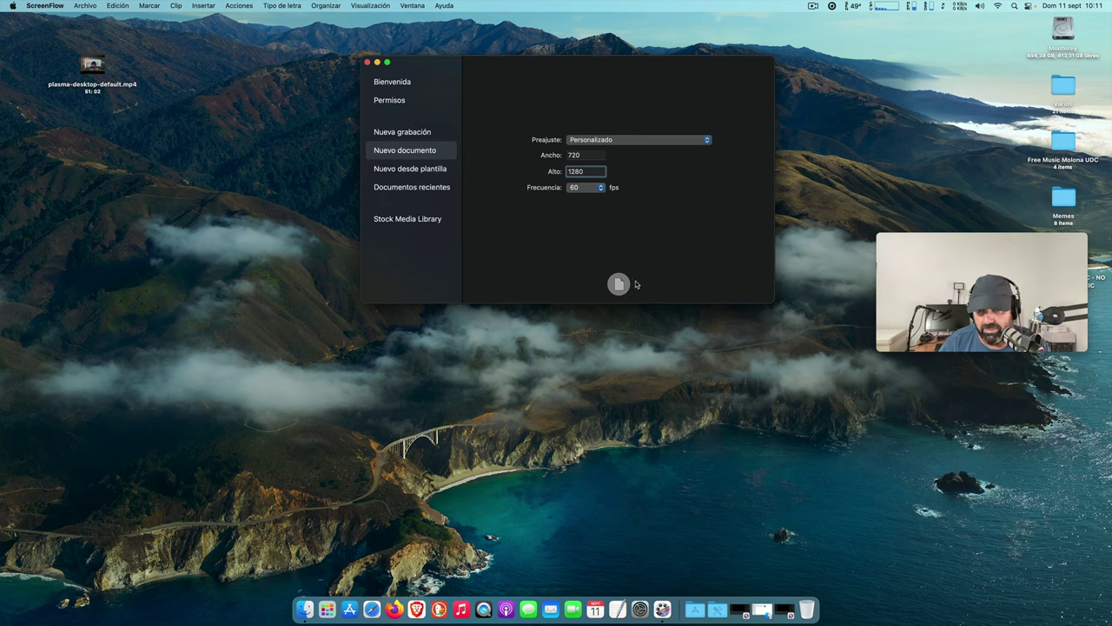
{"action": "left_click", "coordinate": [620, 288]}
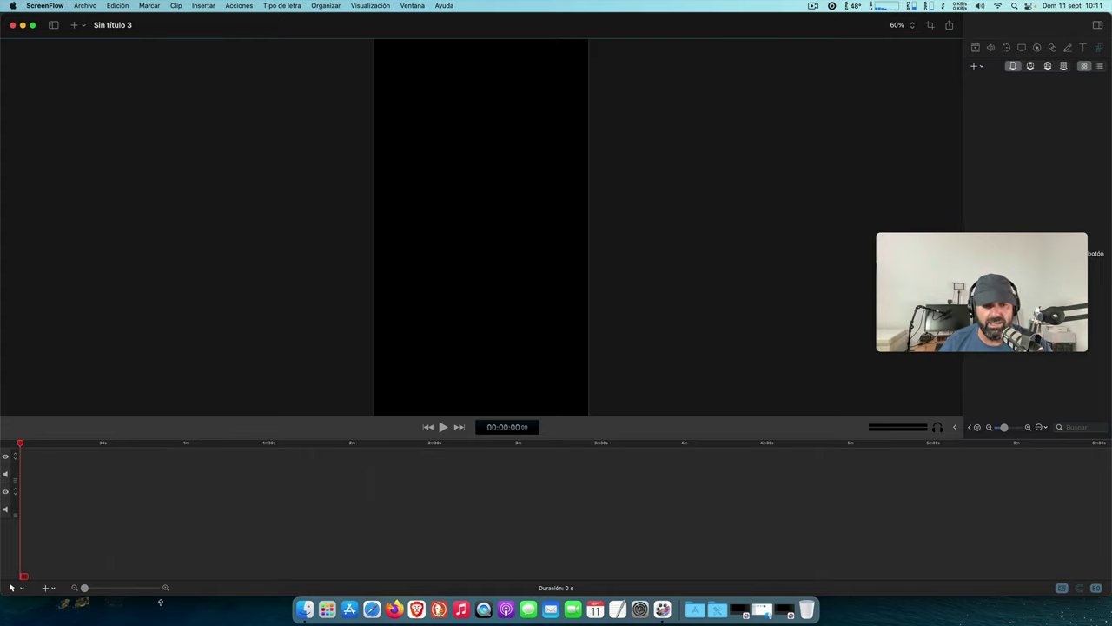
Import plasma-desktop-default.mp4 from the Escritorio folder into the project's media library and dismiss the Finder window
{"action": "left_click", "coordinate": [305, 609]}
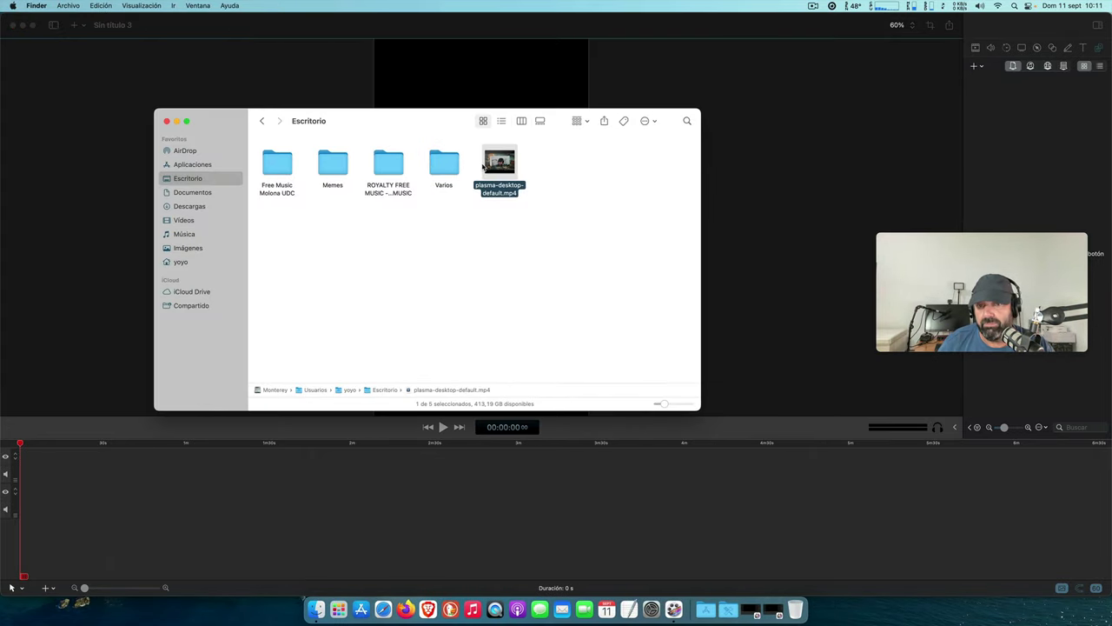
{"action": "left_click_drag", "start_coordinate": [507, 164], "coordinate": [1014, 163]}
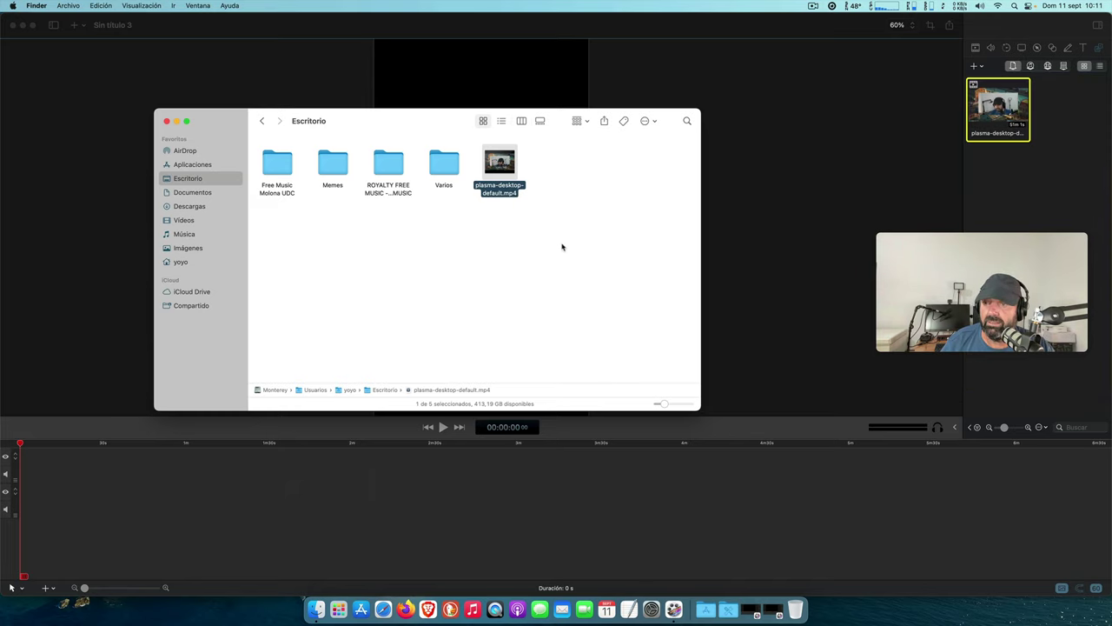
{"action": "left_click", "coordinate": [177, 122]}
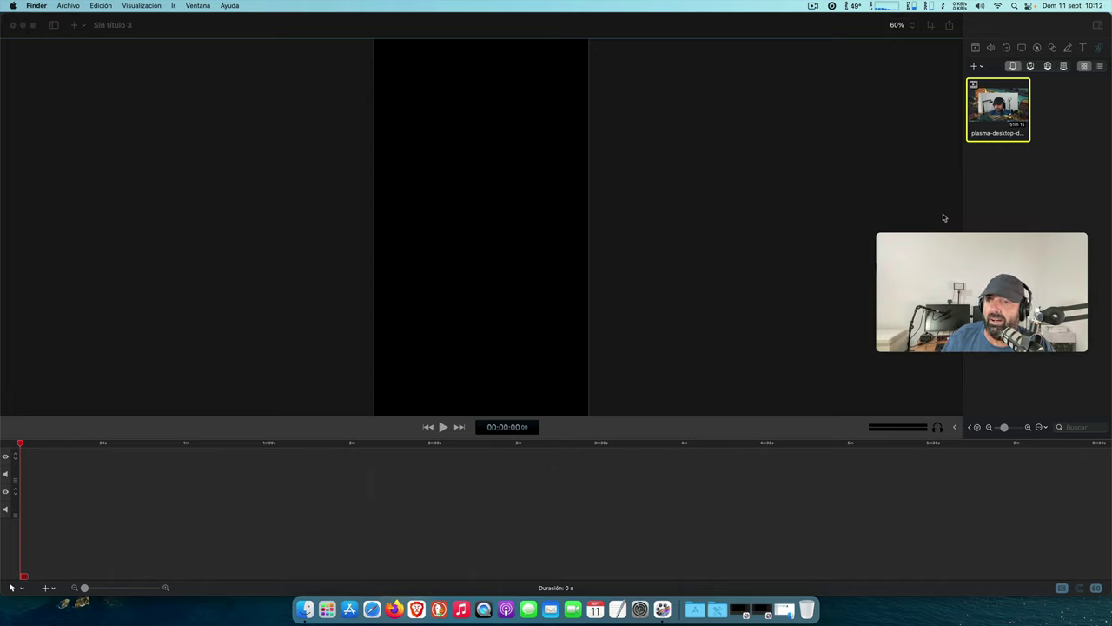
Place the imported plasma-desktop-default.mp4 clip at the start of the timeline
{"action": "left_click", "coordinate": [1005, 189]}
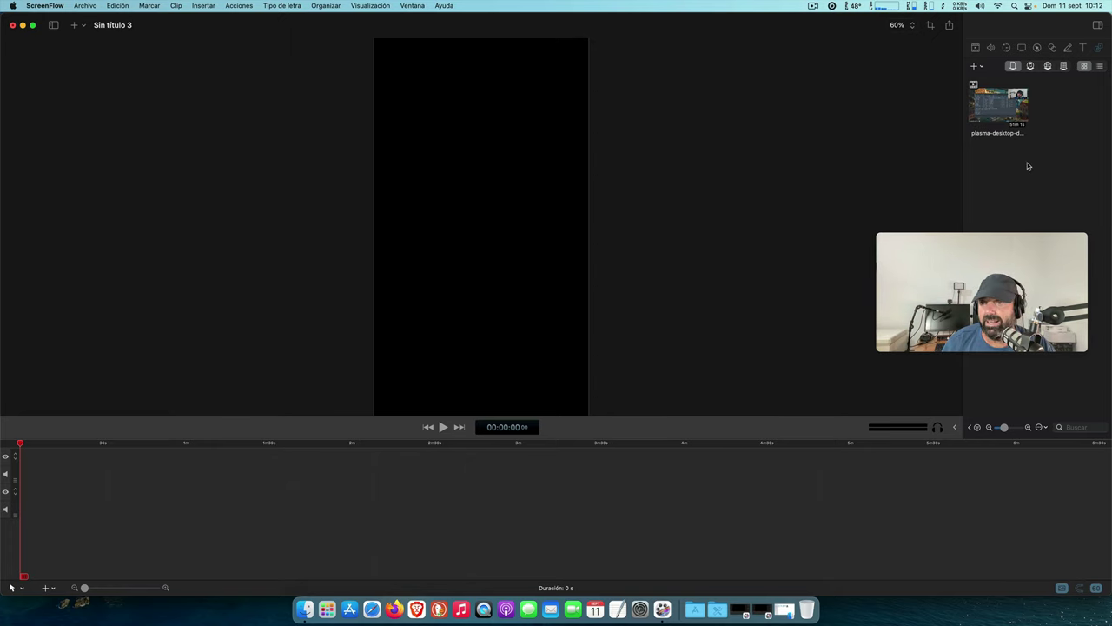
{"action": "left_click", "coordinate": [999, 112]}
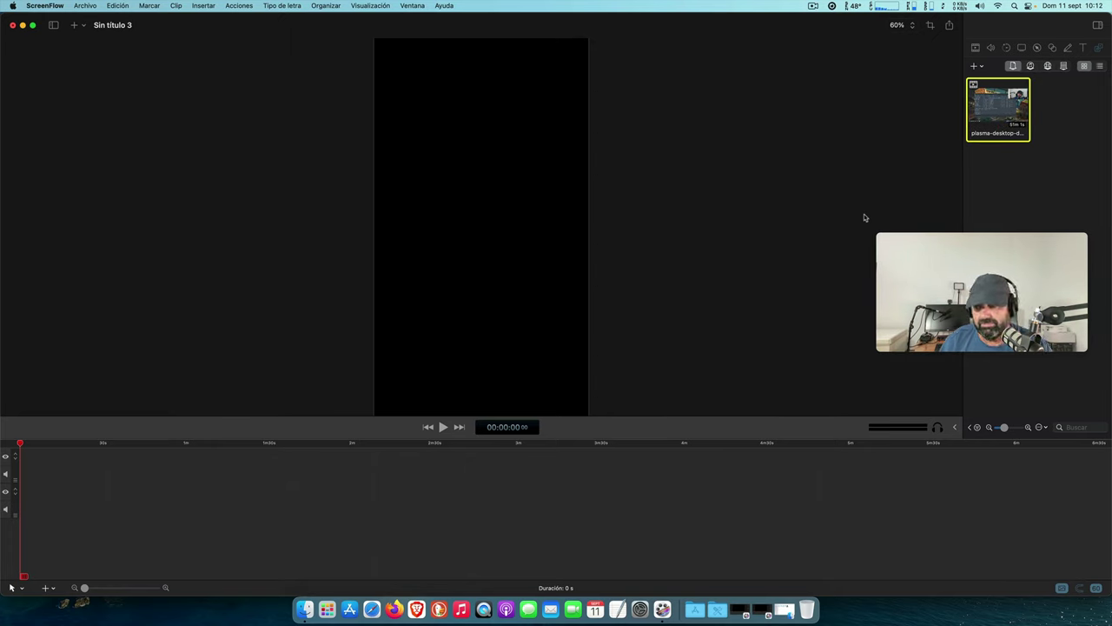
{"action": "left_click", "coordinate": [43, 586]}
{"action": "left_click", "coordinate": [96, 570]}
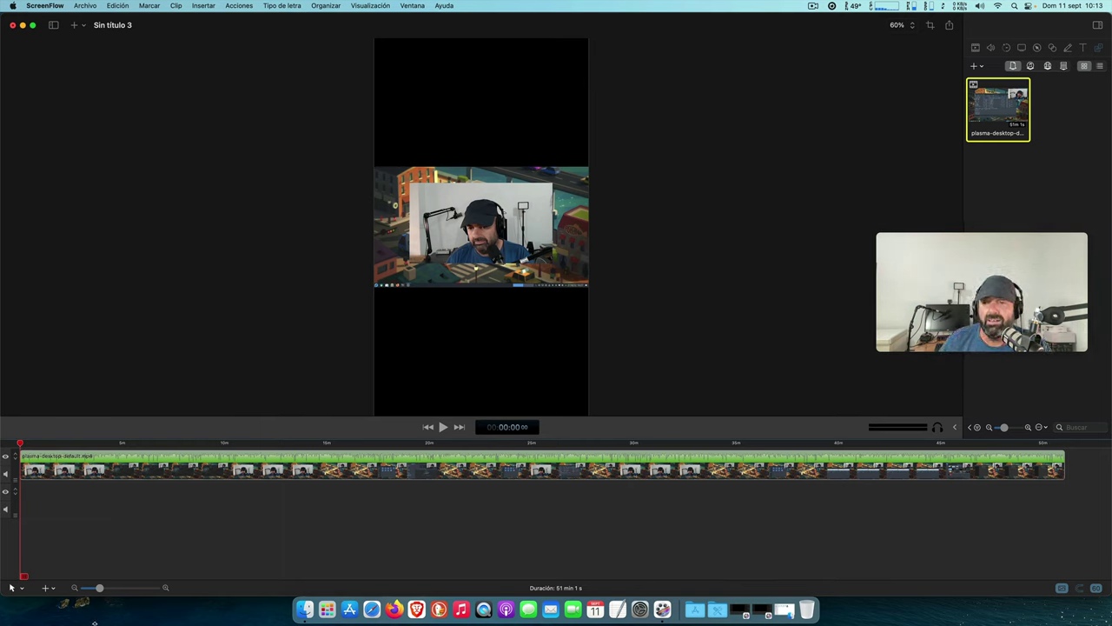
Play the video from around the ten-minute mark and split the clip at about 10:29
{"action": "left_click", "coordinate": [233, 444]}
{"action": "key", "text": "space"}
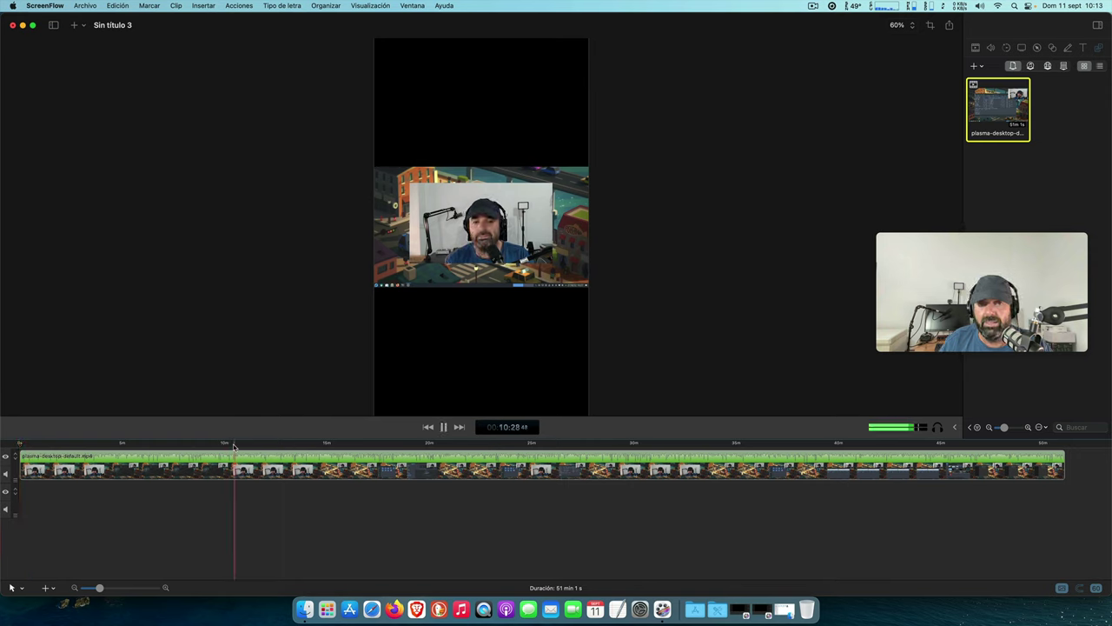
{"action": "key", "text": "space"}
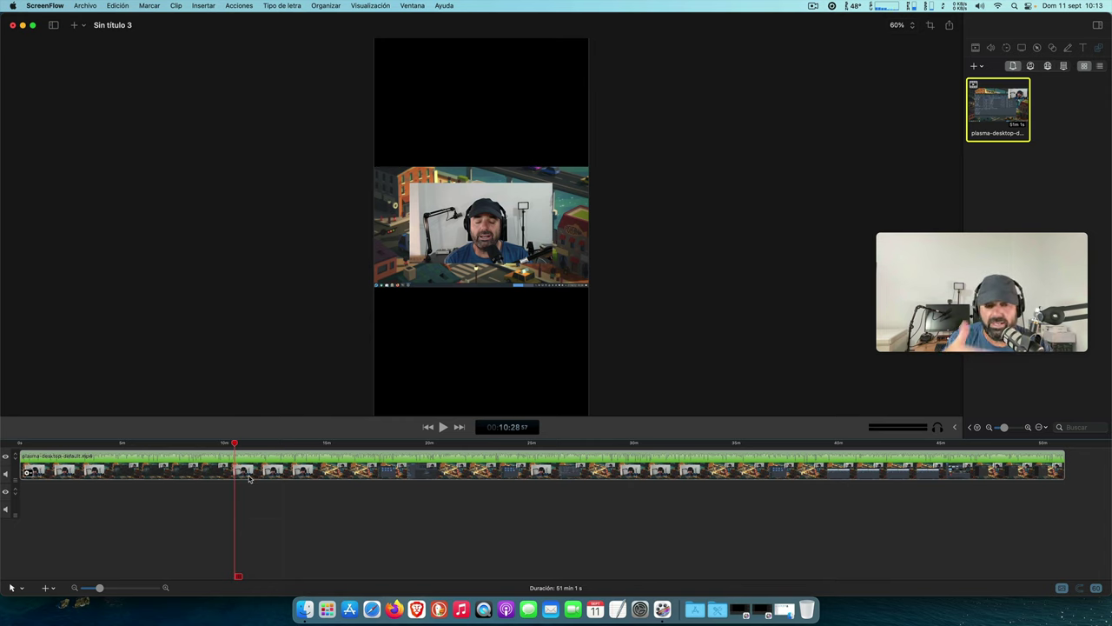
{"action": "key", "text": "space"}
{"action": "key", "text": "space"}
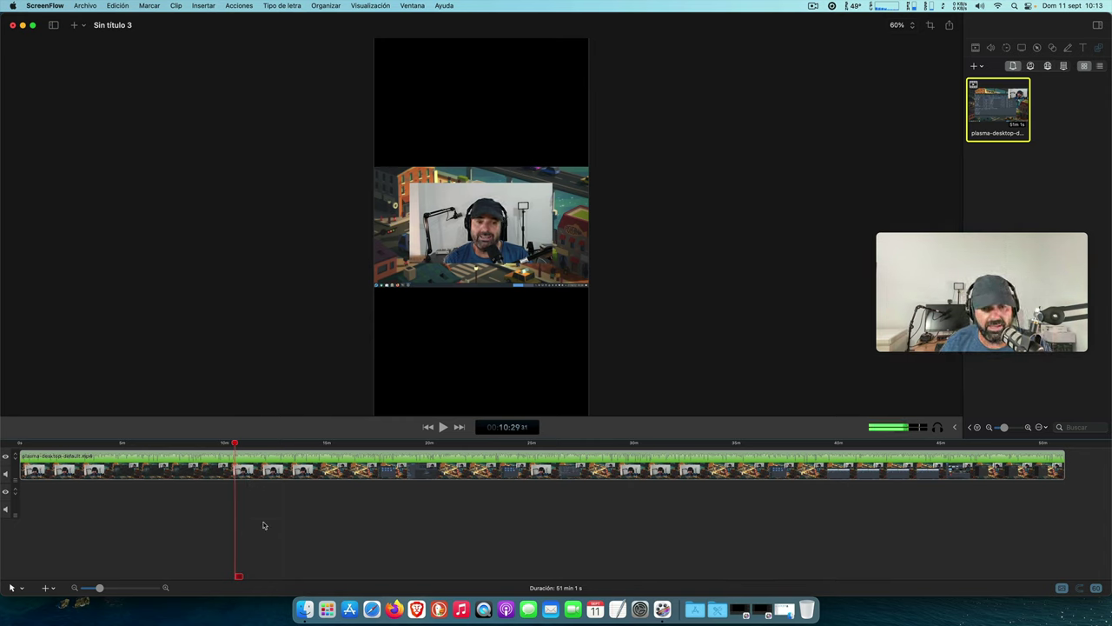
{"action": "key", "text": "t"}
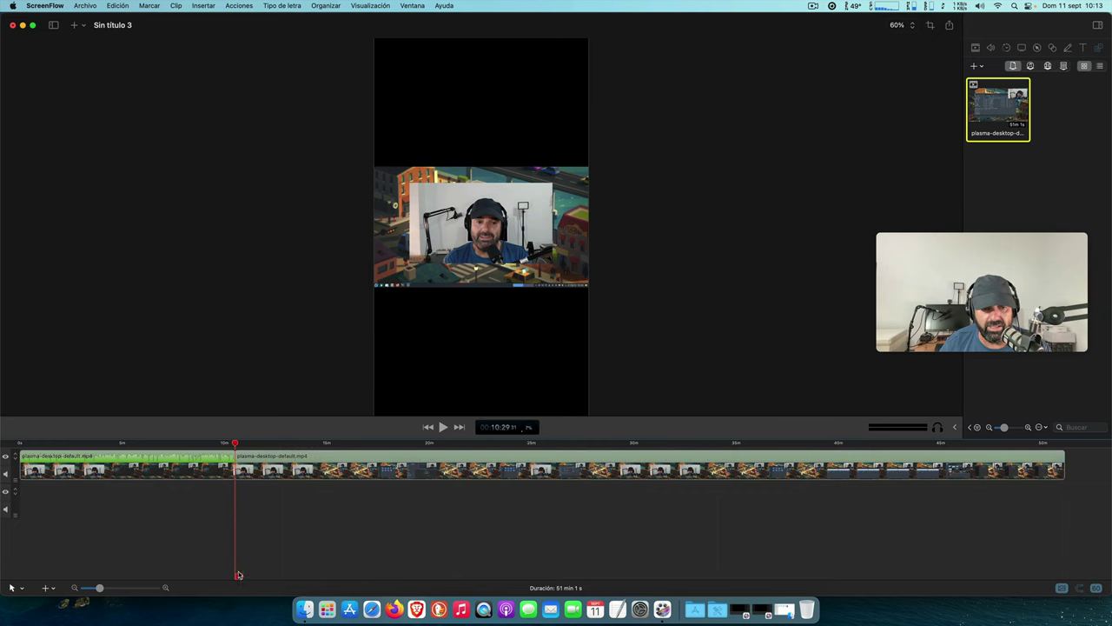
Delete the section before the cut and move the remaining clip to the start of the timeline
{"action": "left_click", "coordinate": [186, 472]}
{"action": "key", "text": "BackSpace"}
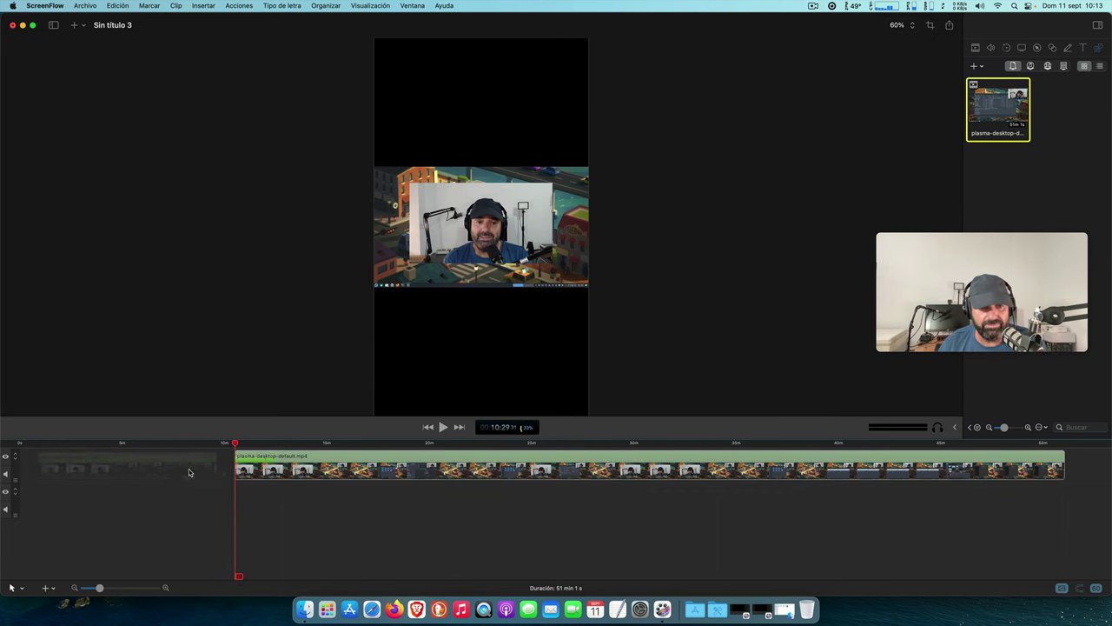
{"action": "left_click_drag", "start_coordinate": [461, 448], "coordinate": [246, 461]}
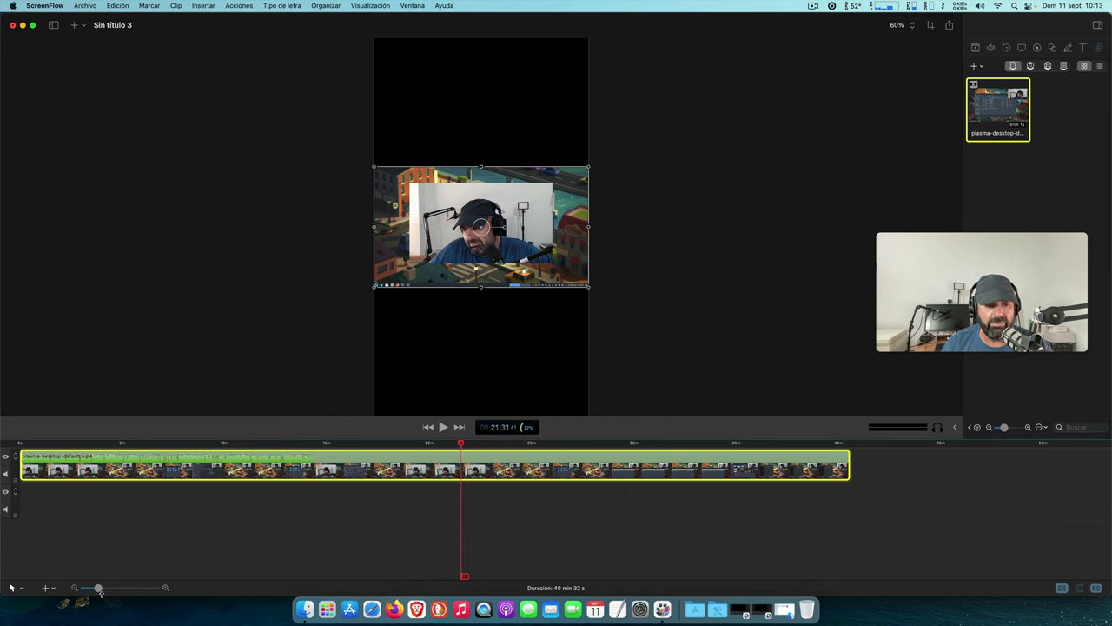
Split the clip at 59 seconds and delete everything after the cut
{"action": "left_click_drag", "start_coordinate": [99, 591], "coordinate": [119, 594]}
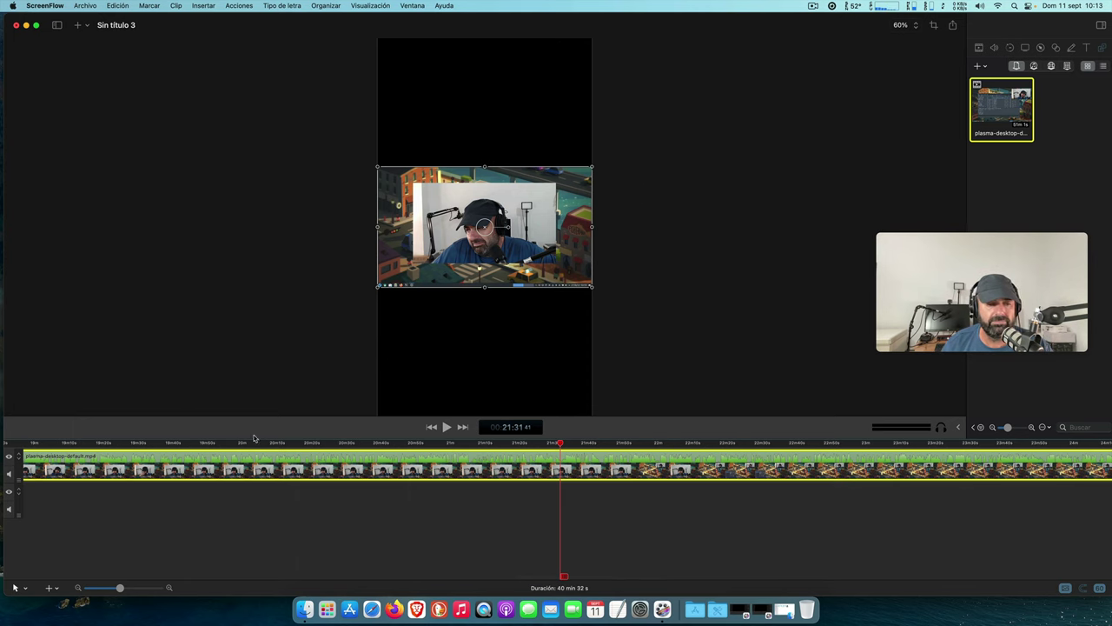
{"action": "scroll", "coordinate": [209, 482], "scroll_direction": "left", "scroll_amount": 10}
{"action": "scroll", "coordinate": [209, 481], "scroll_direction": "left", "scroll_amount": 20}
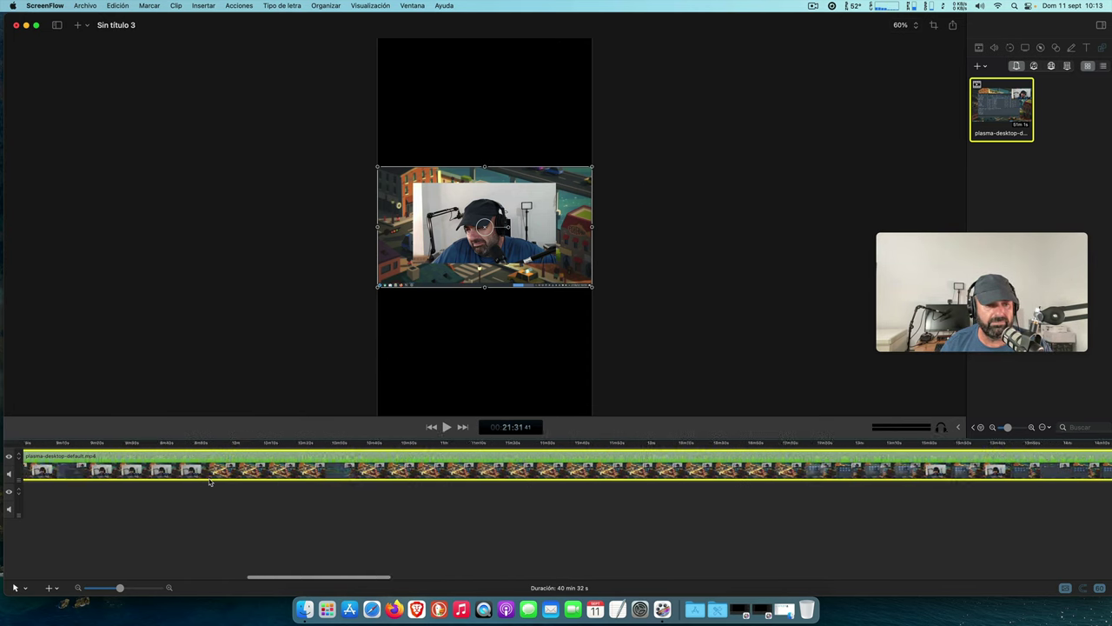
{"action": "left_click", "coordinate": [134, 524]}
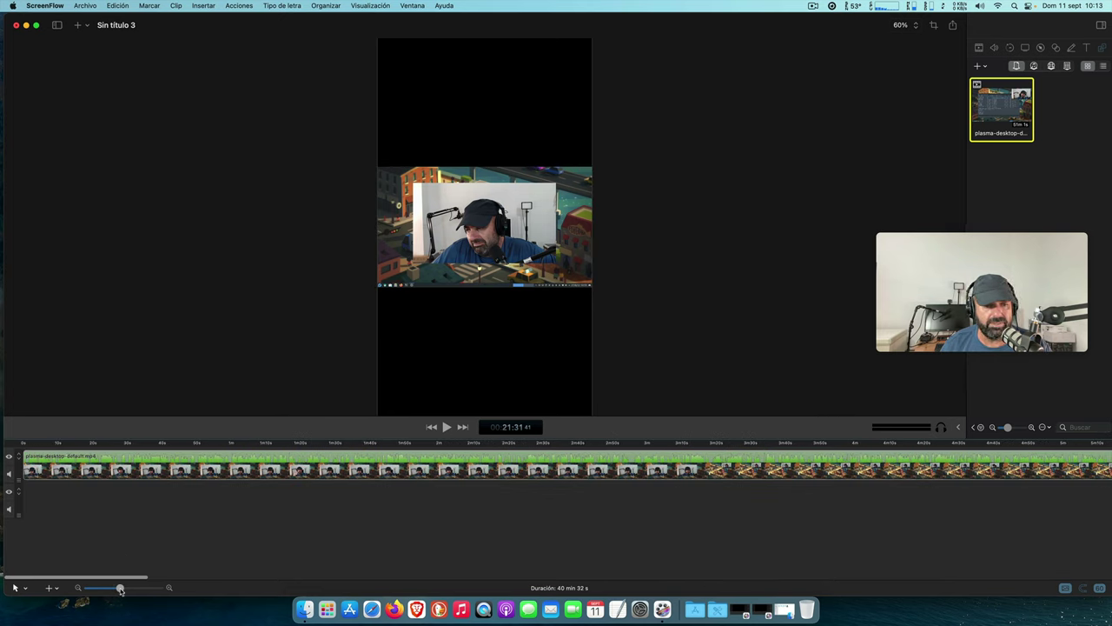
{"action": "left_click", "coordinate": [229, 444]}
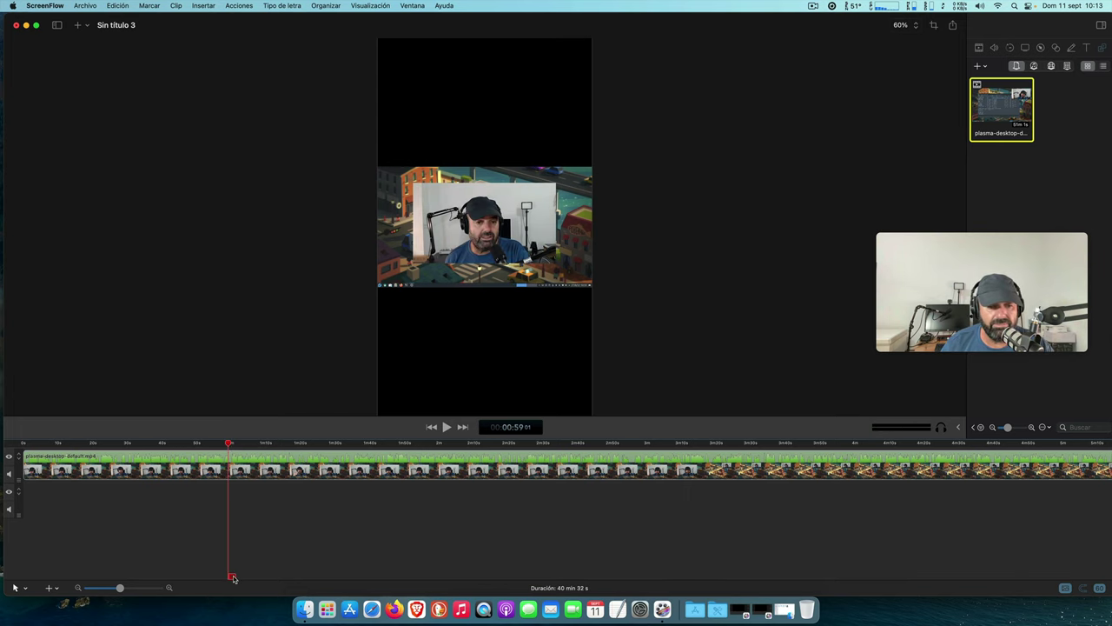
{"action": "key", "text": "t"}
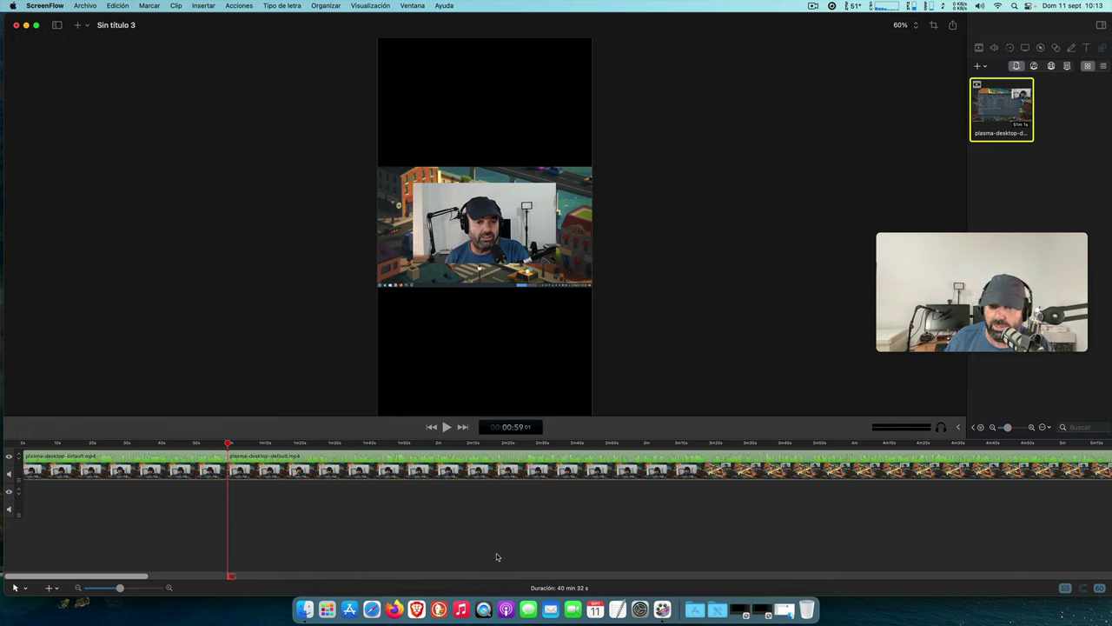
{"action": "left_click", "coordinate": [584, 474]}
{"action": "key", "text": "Delete"}
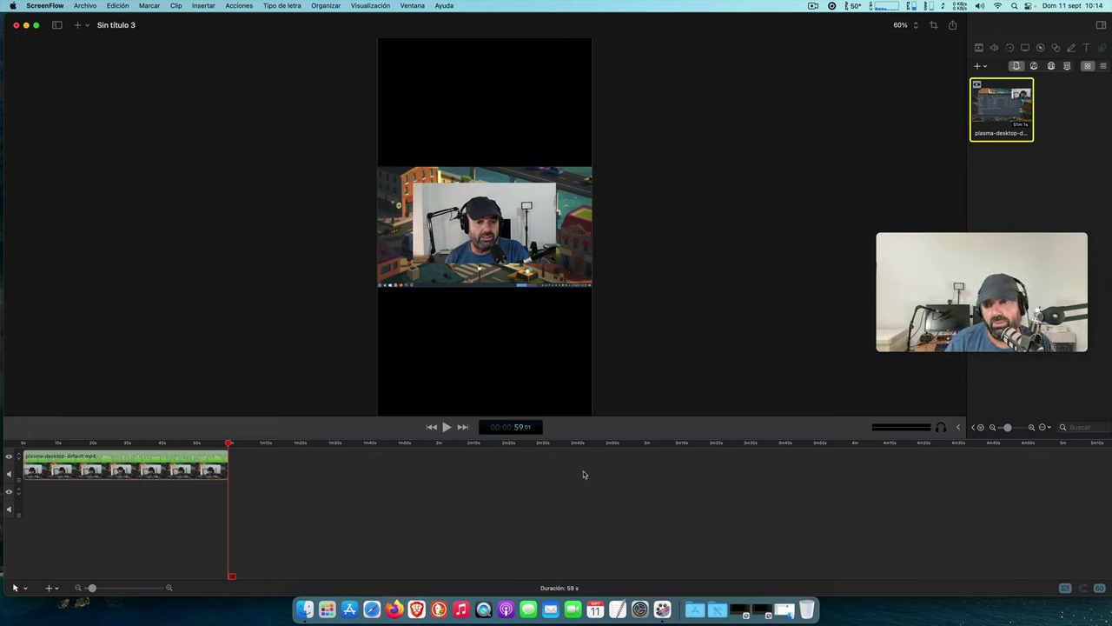
Play back a couple of seconds of the trimmed clip from about the 26-second mark
{"action": "left_click", "coordinate": [112, 447]}
{"action": "key", "text": "space"}
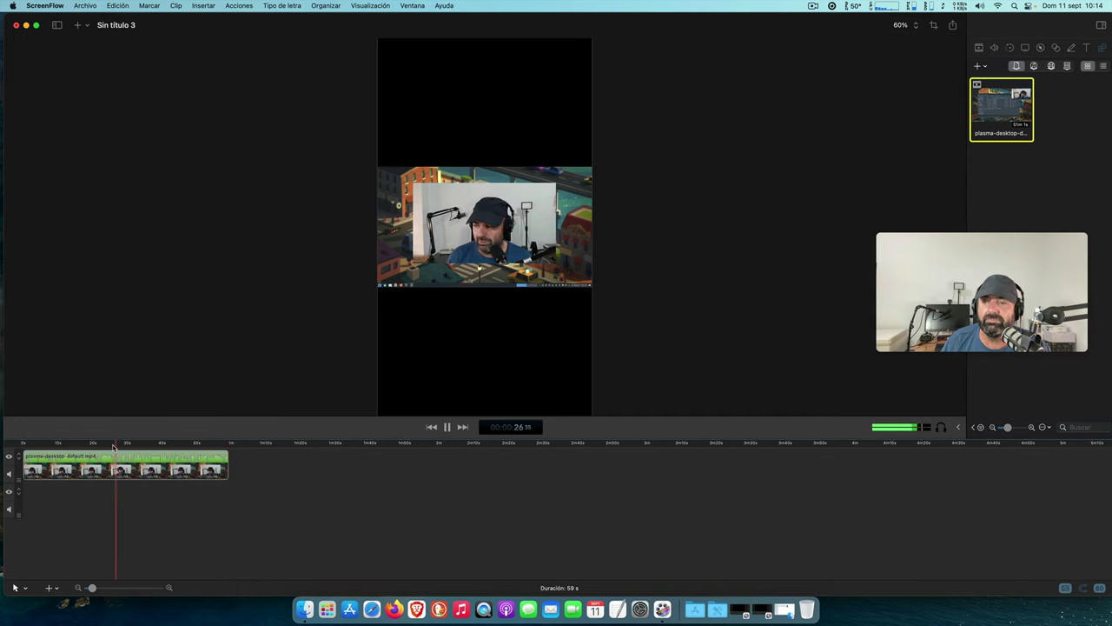
{"action": "key", "text": "space"}
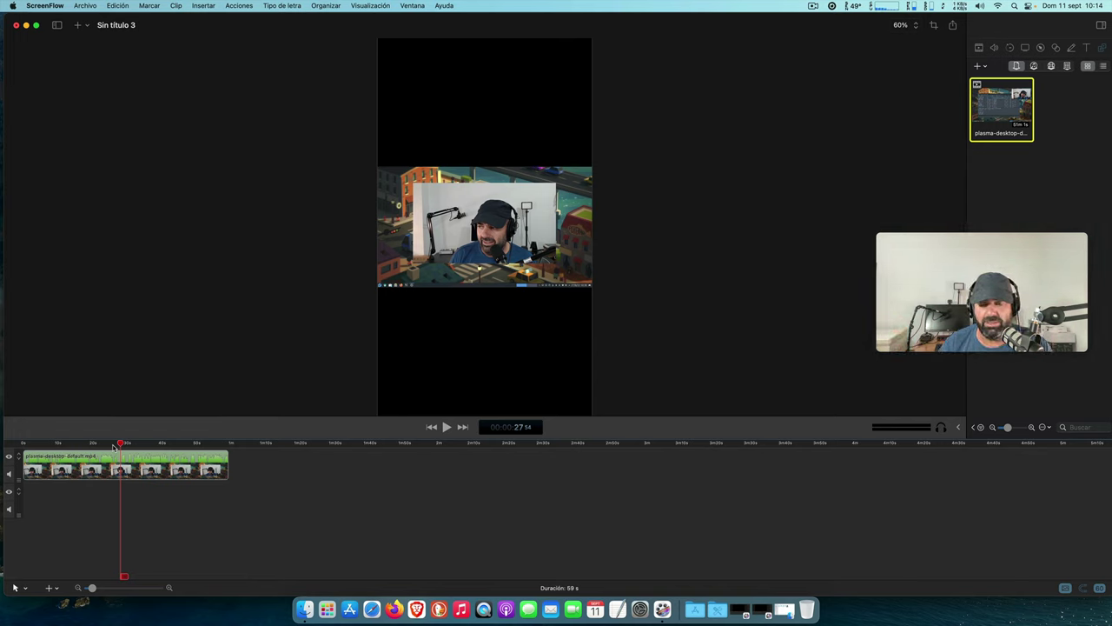
Try to fit the clip to the vertical canvas with the Ajustar al tamaño option
{"action": "left_click", "coordinate": [532, 236]}
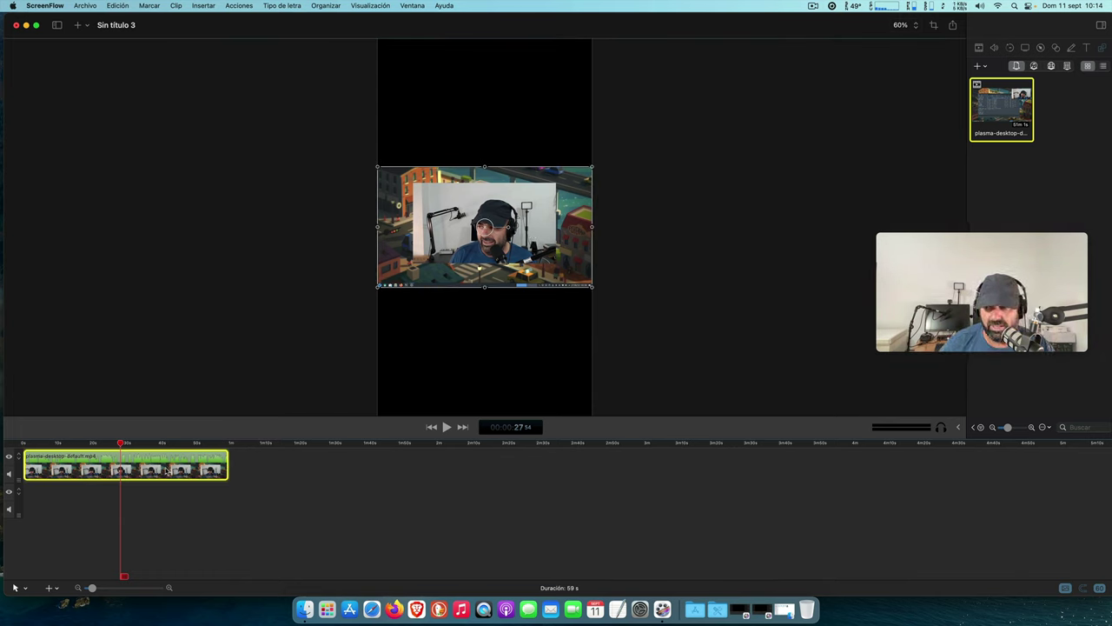
{"action": "right_click", "coordinate": [541, 261]}
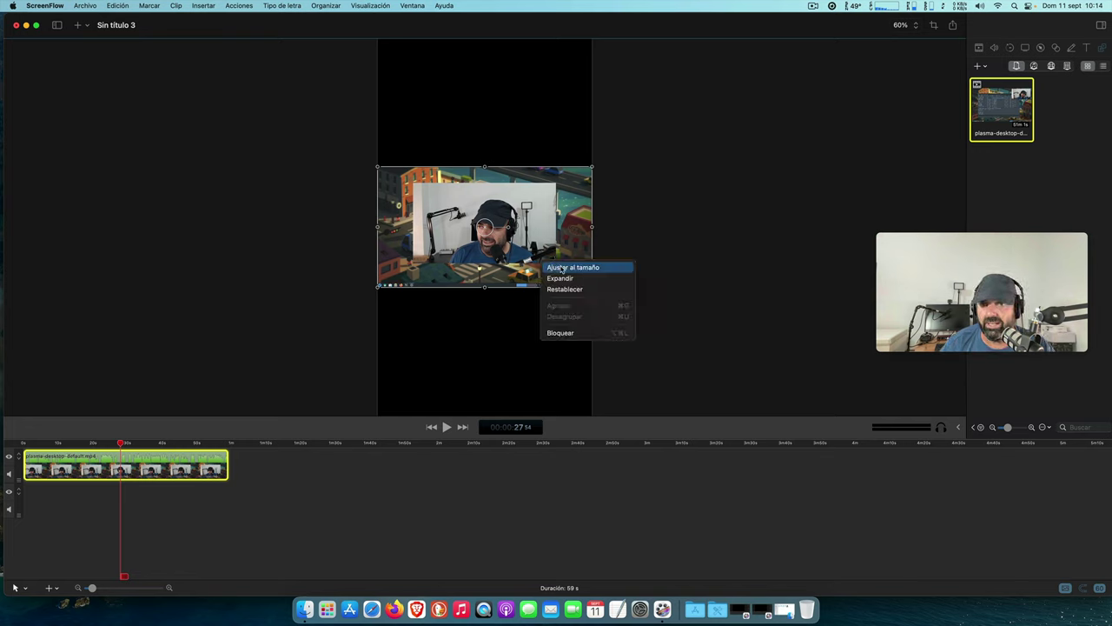
{"action": "left_click", "coordinate": [561, 269]}
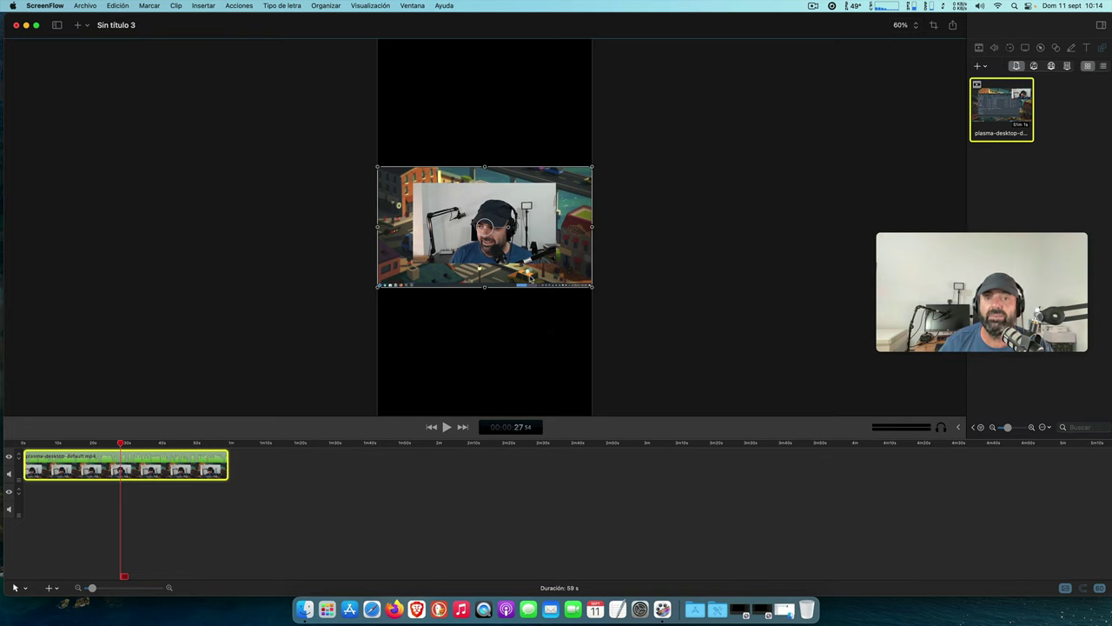
Enlarge the clip until it fills the full height of the vertical canvas and reposition it so the speaker is centred
{"action": "left_click", "coordinate": [486, 292]}
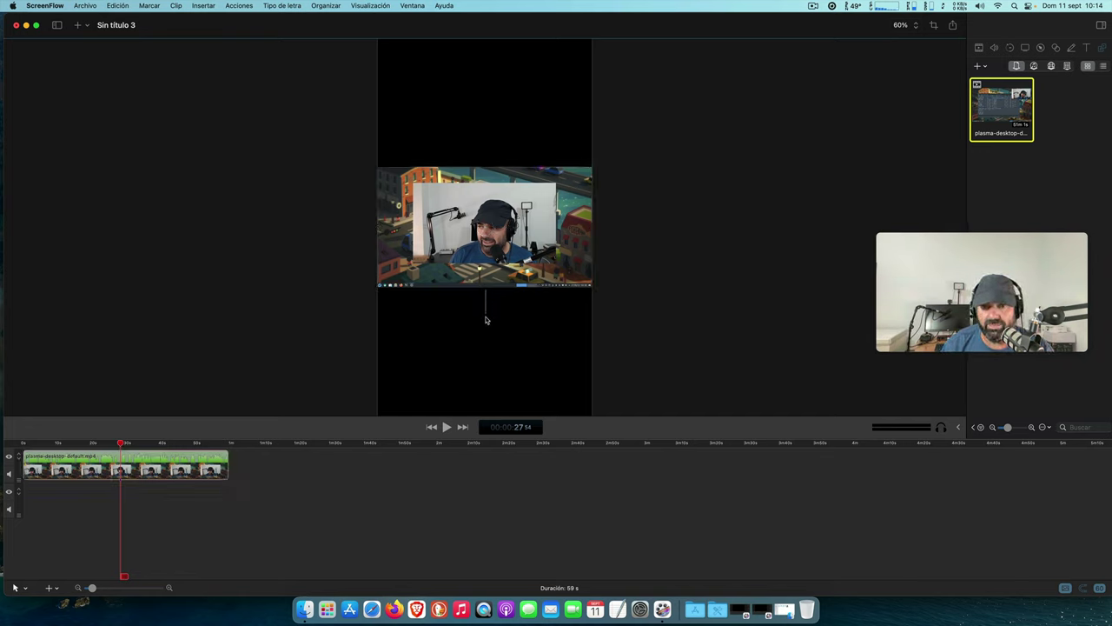
{"action": "left_click", "coordinate": [493, 251]}
{"action": "left_click", "coordinate": [483, 292]}
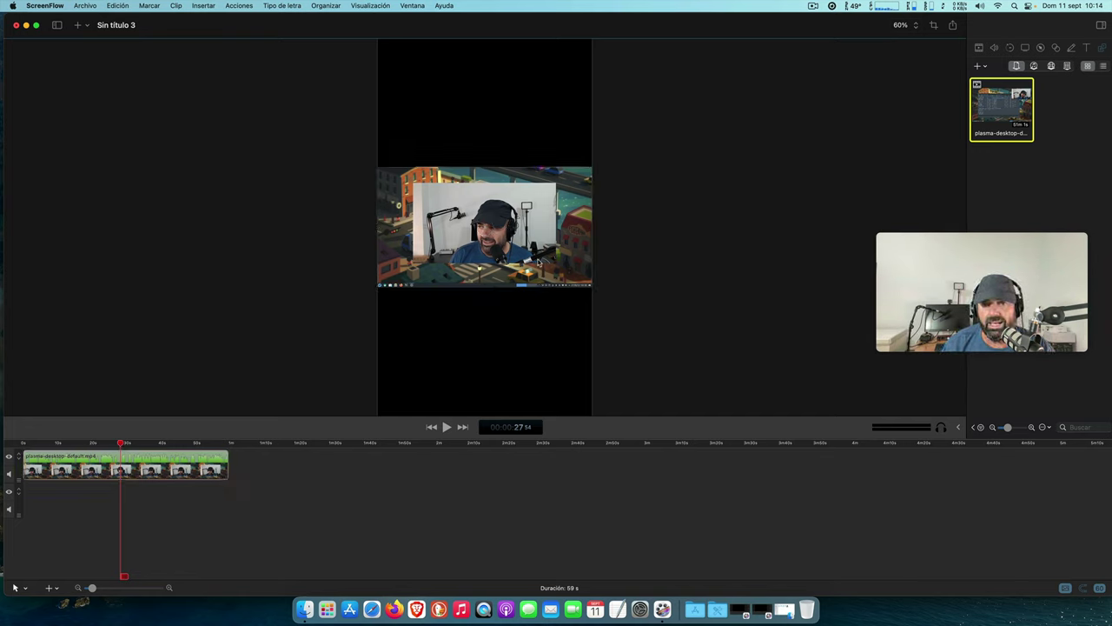
{"action": "left_click", "coordinate": [541, 262]}
{"action": "left_click_drag", "start_coordinate": [484, 293], "coordinate": [485, 329]}
{"action": "left_click", "coordinate": [488, 271]}
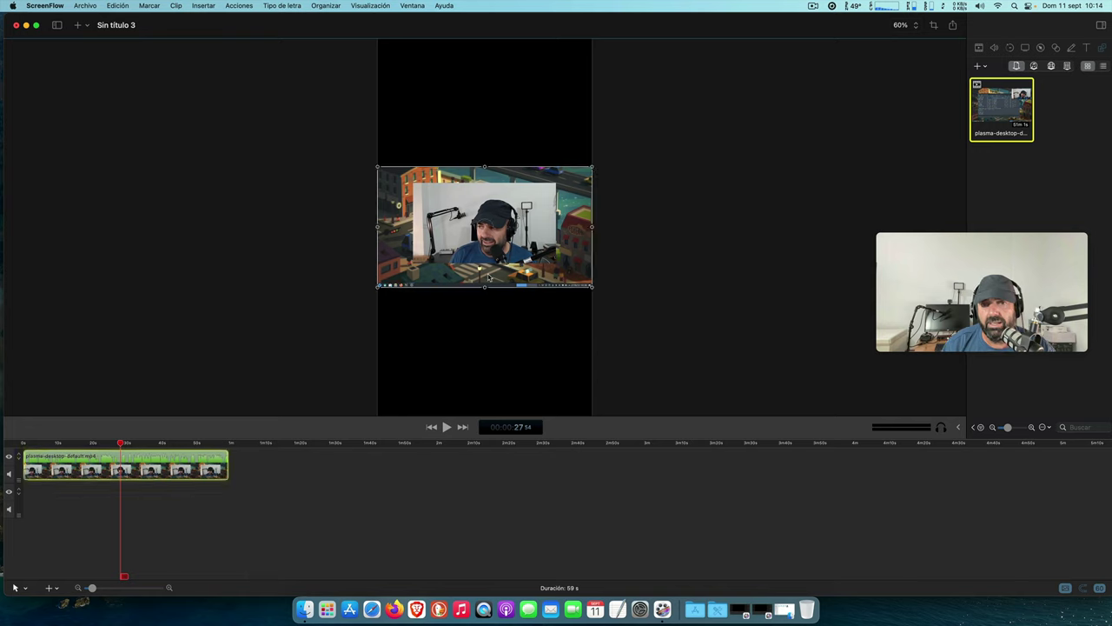
{"action": "left_click_drag", "start_coordinate": [484, 287], "coordinate": [495, 416]}
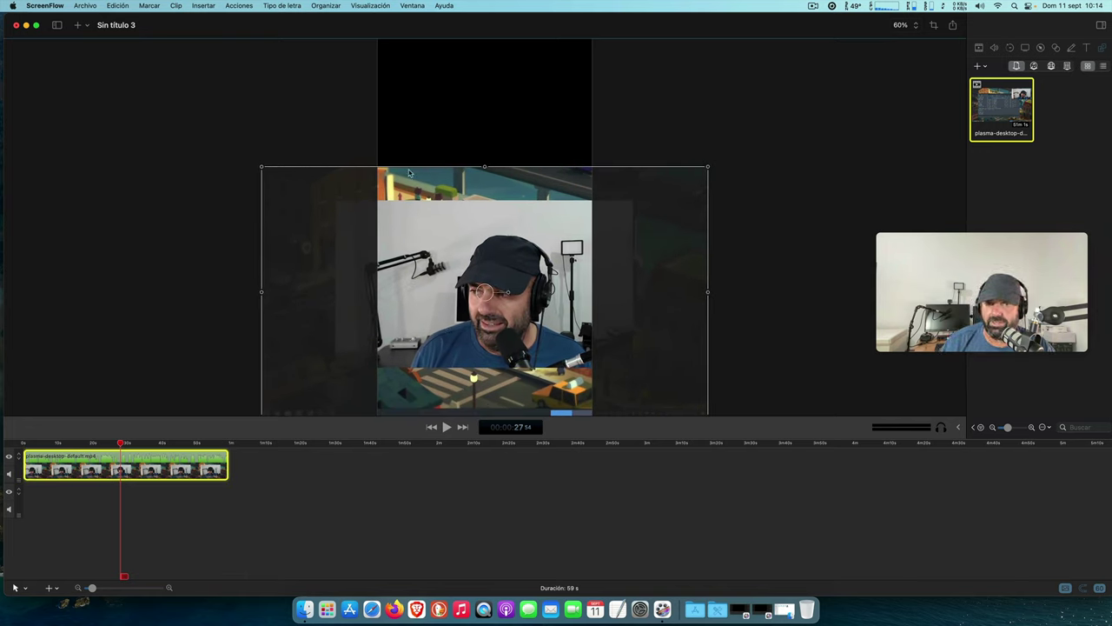
{"action": "left_click_drag", "start_coordinate": [484, 167], "coordinate": [474, 38]}
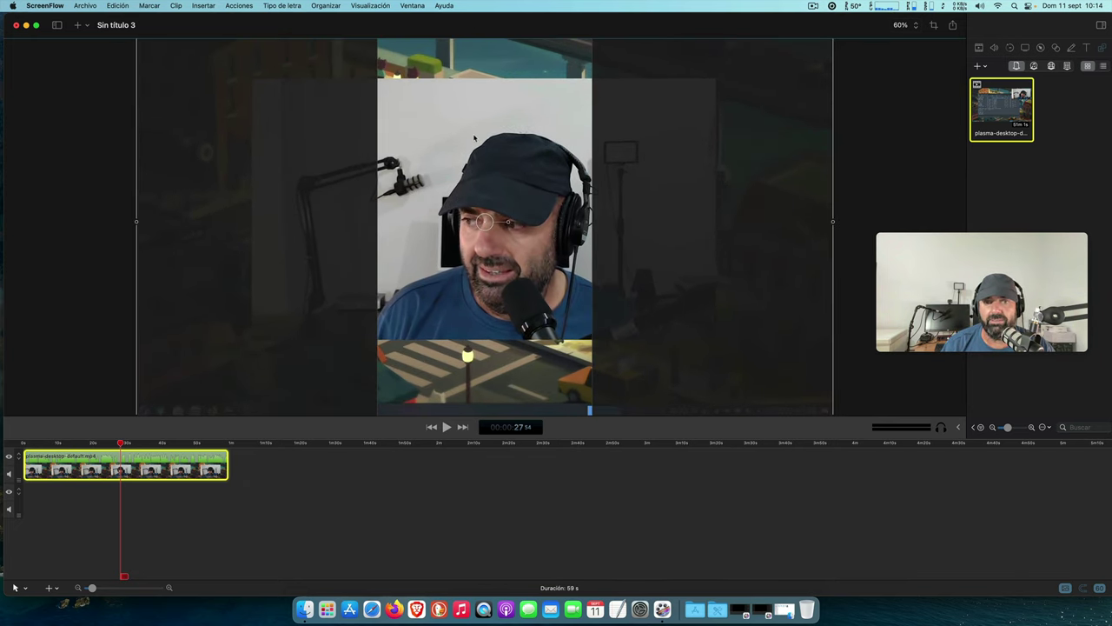
{"action": "mouse_move", "coordinate": [537, 186]}
{"action": "left_mouse_down"}
{"action": "mouse_move", "coordinate": [446, 174]}
{"action": "mouse_move", "coordinate": [620, 174]}
{"action": "mouse_move", "coordinate": [545, 144]}
{"action": "mouse_move", "coordinate": [532, 196]}
{"action": "left_mouse_up"}
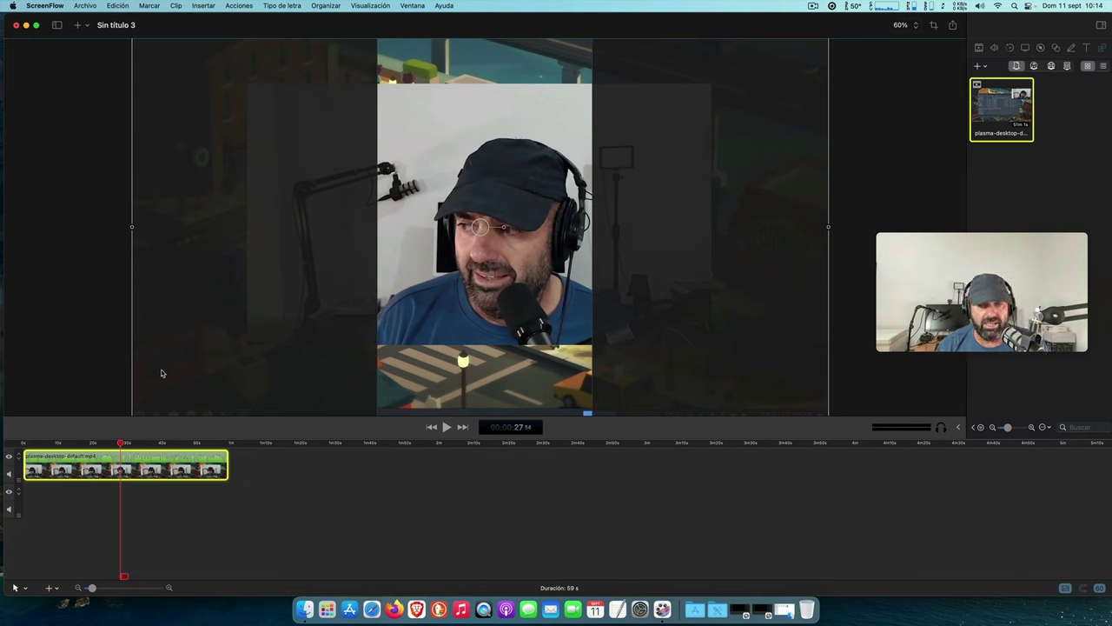
Play the enlarged clip from about 27 to 32 seconds to check the speaker's framing
{"action": "key", "text": "space"}
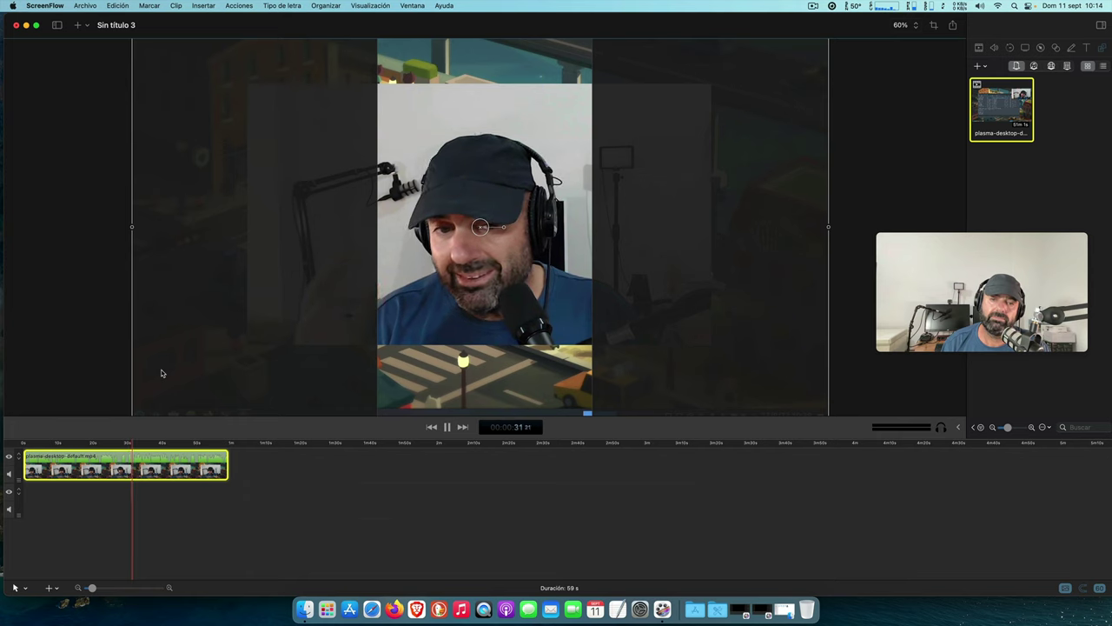
{"action": "key", "text": "space"}
{"action": "key", "text": "space"}
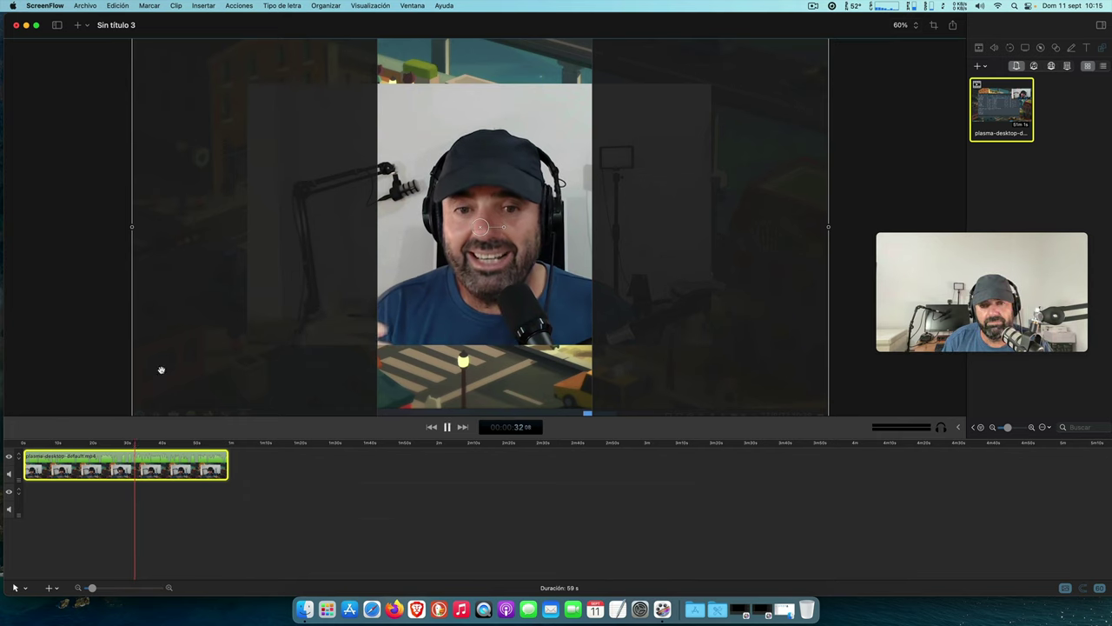
{"action": "key", "text": "space"}
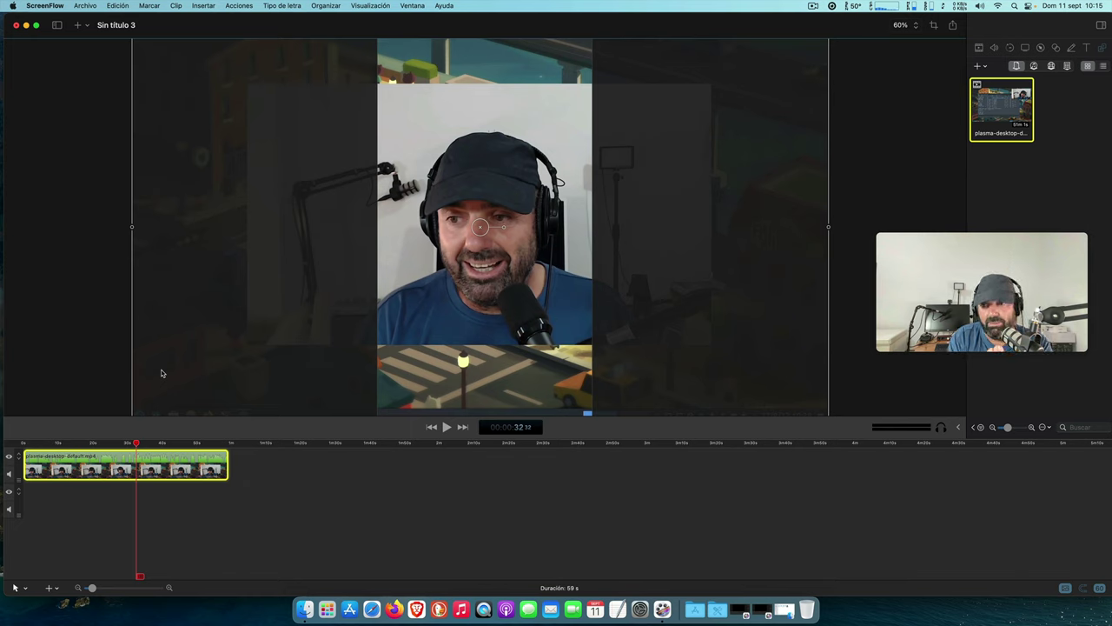
Start a file export of the project and name the output videocorto.mp4
{"action": "left_click", "coordinate": [953, 26]}
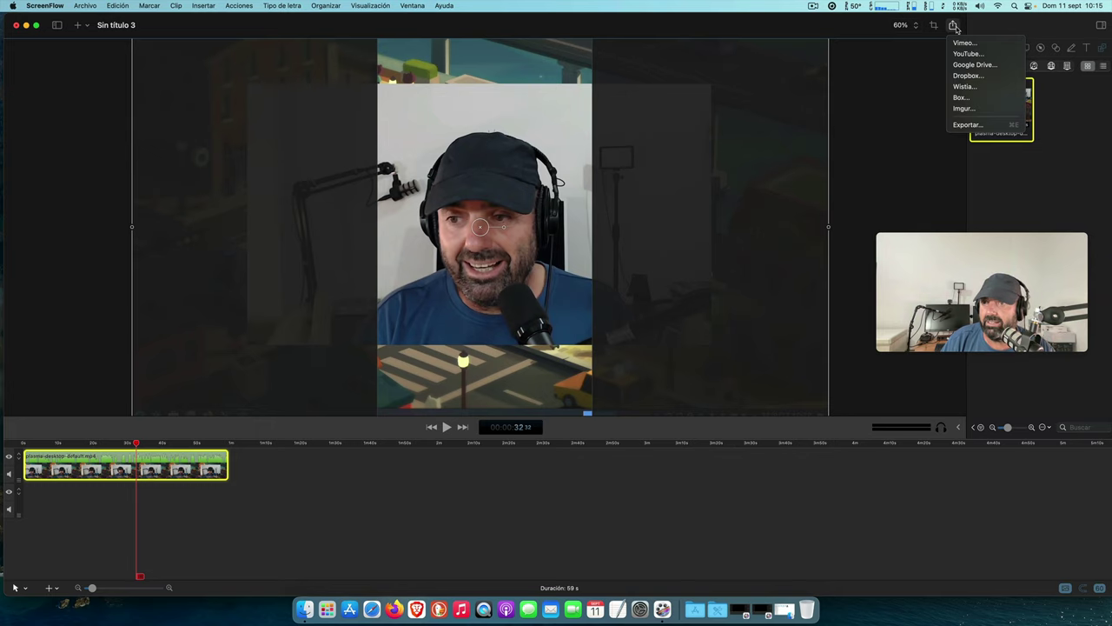
{"action": "left_click", "coordinate": [967, 124]}
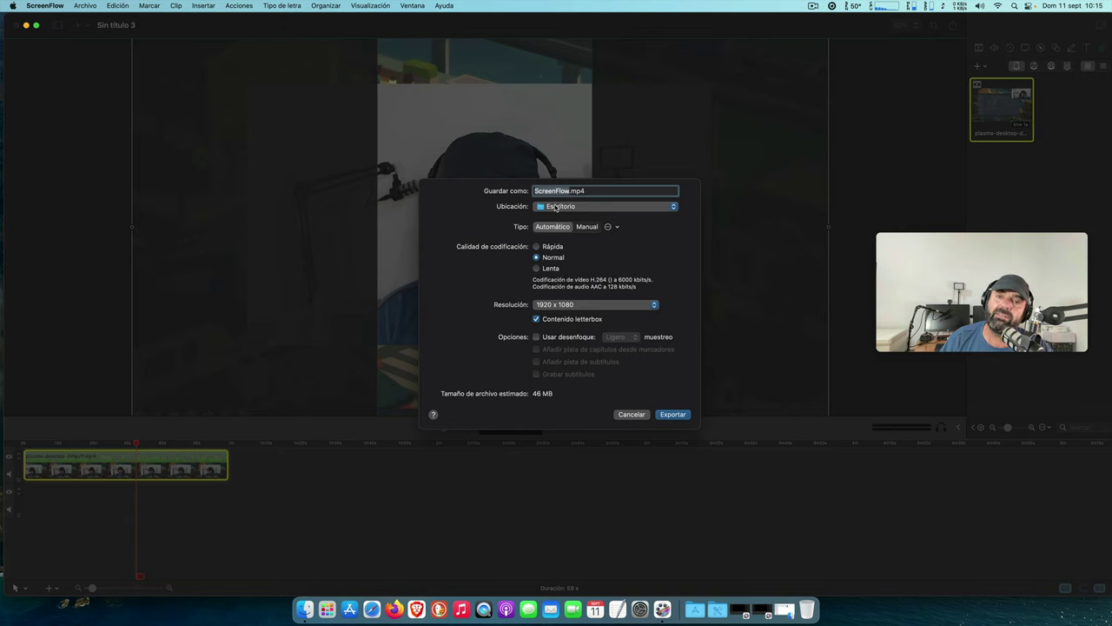
{"action": "key", "text": "Right"}
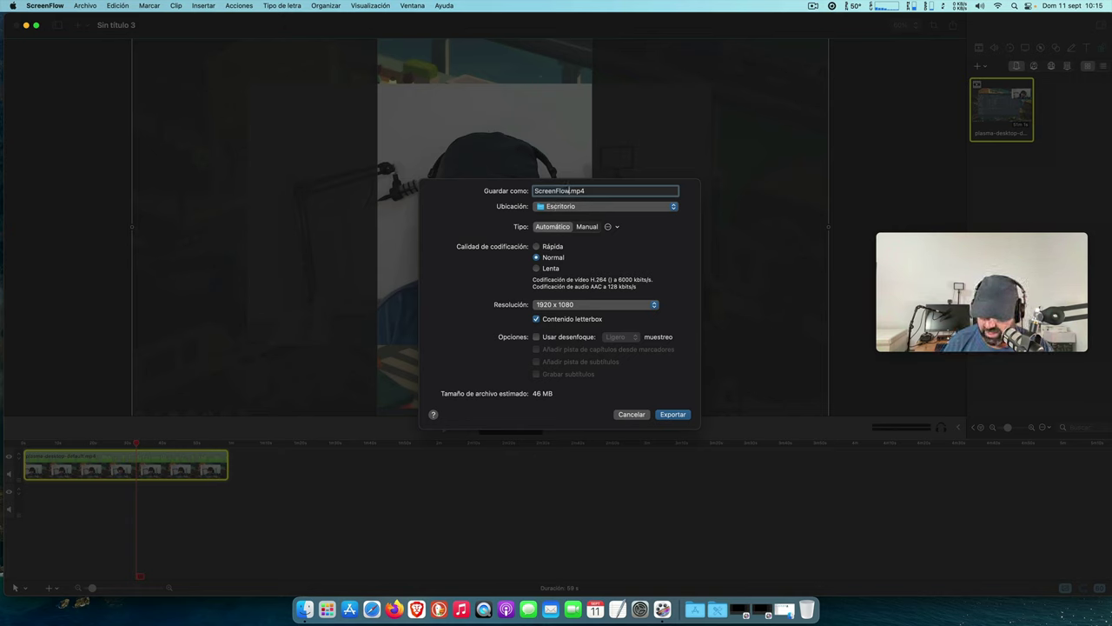
{"action": "key", "text": "BackSpace"}
{"action": "key", "text": "BackSpace"}
{"action": "key", "text": "BackSpace"}
{"action": "key", "text": "BackSpace"}
{"action": "key", "text": "BackSpace"}
{"action": "key", "text": "BackSpace"}
{"action": "key", "text": "BackSpace"}
{"action": "key", "text": "BackSpace"}
{"action": "key", "text": "BackSpace"}
{"action": "key", "text": "BackSpace"}
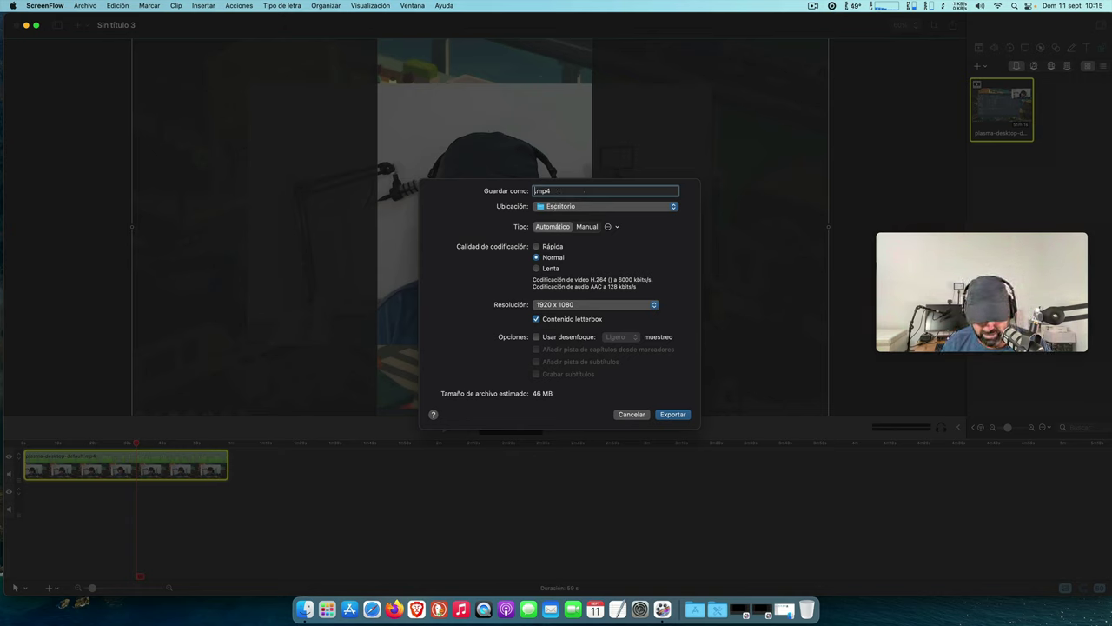
{"action": "type", "text": "videocorto"}
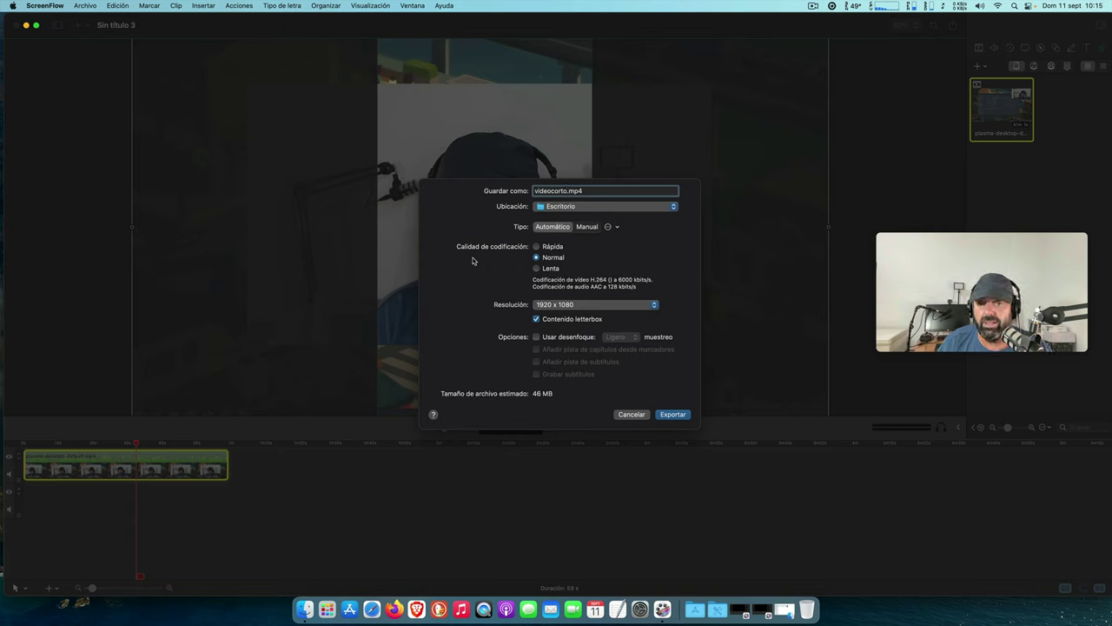
Switch the export type to Manual and customise H.264 video to 60 fps, 6000 kbits/s and the hardware-accelerated Apple H.264 codec
{"action": "left_click", "coordinate": [536, 247]}
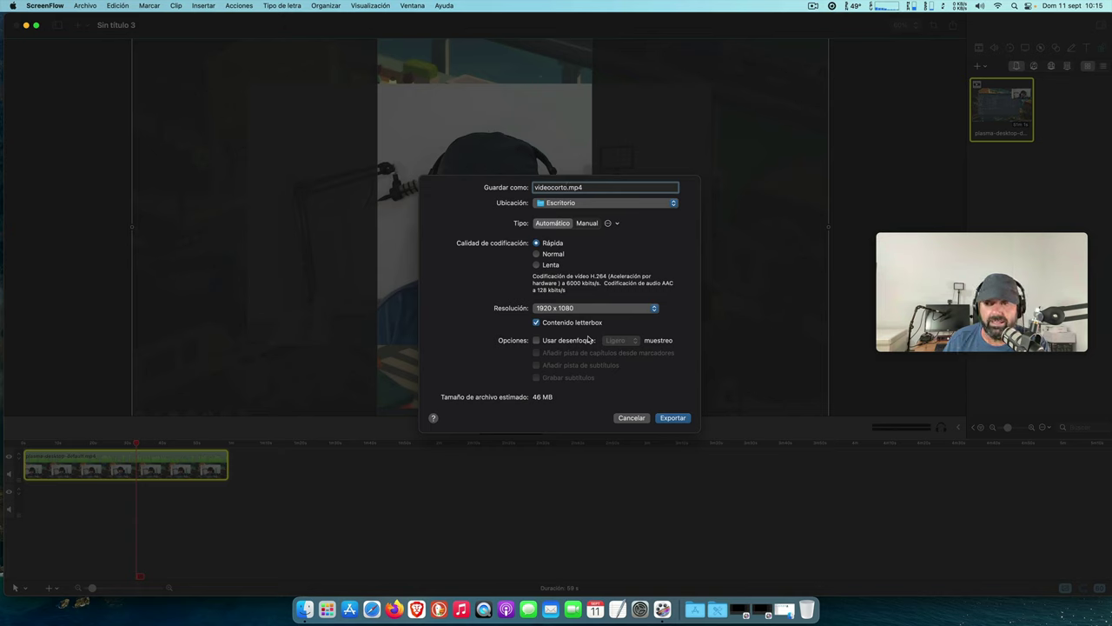
{"action": "left_click", "coordinate": [587, 223]}
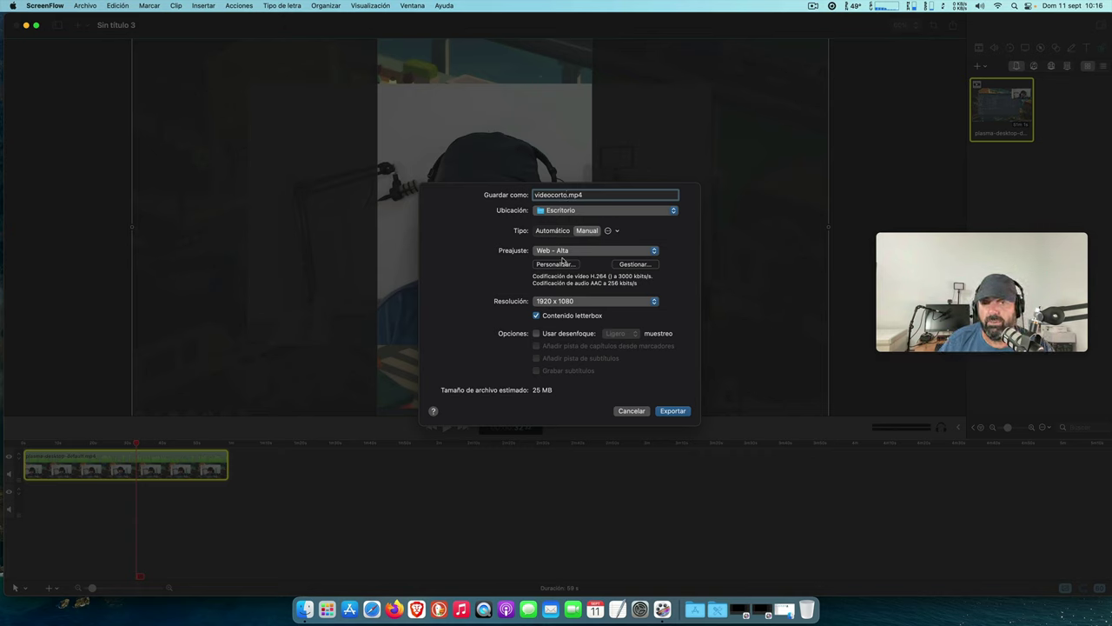
{"action": "left_click", "coordinate": [561, 263]}
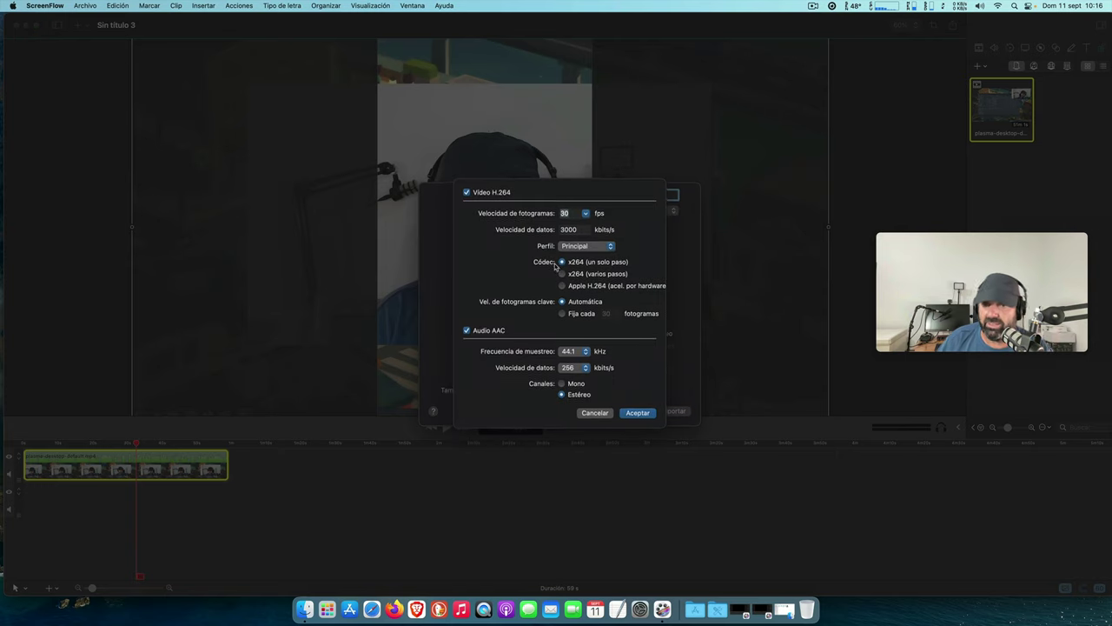
{"action": "left_click", "coordinate": [587, 214]}
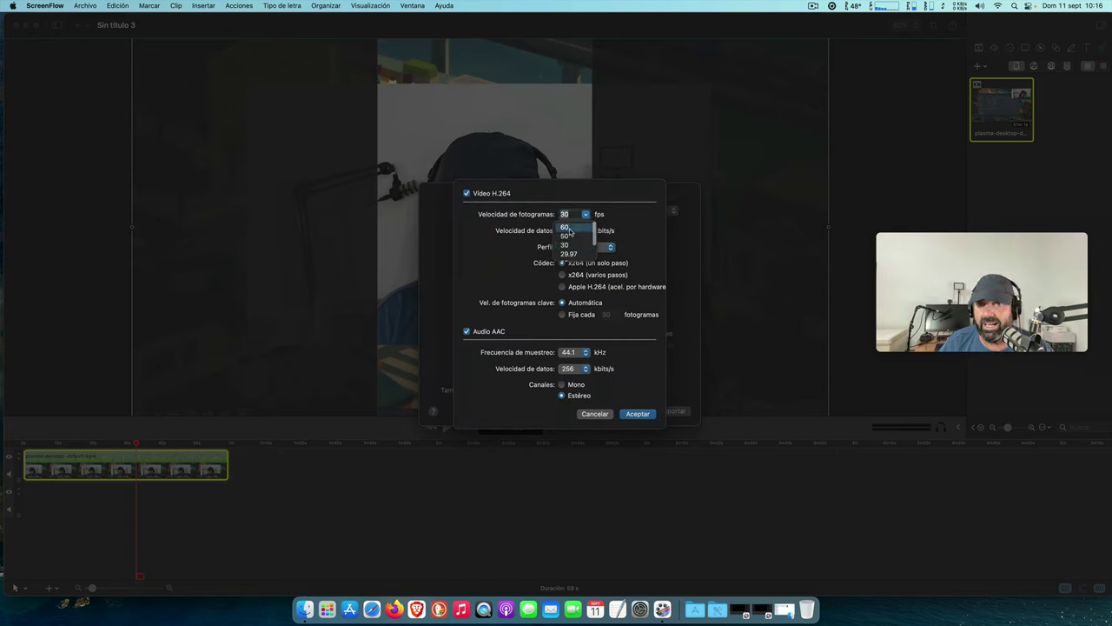
{"action": "left_click", "coordinate": [570, 230]}
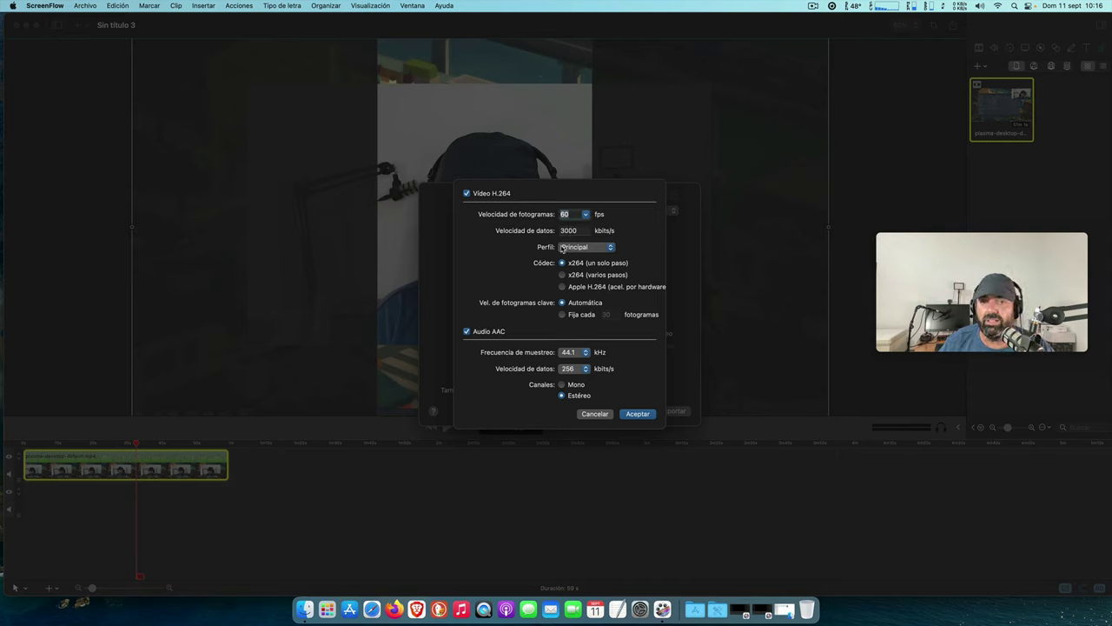
{"action": "left_click", "coordinate": [562, 231]}
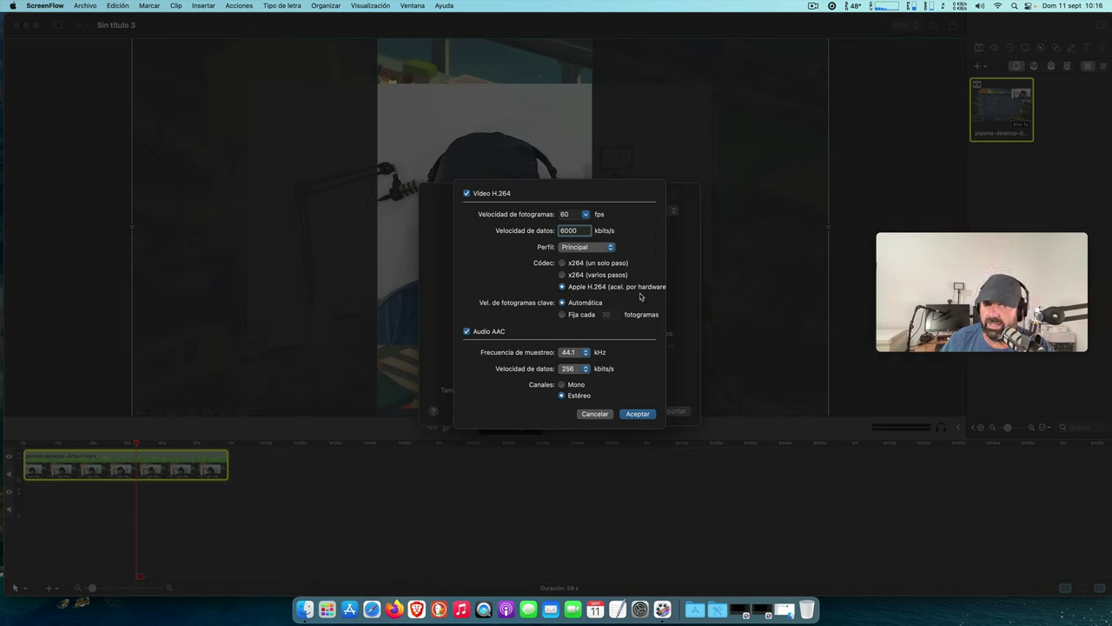
Set the AAC audio sample rate to 48.0 kHz and accept the custom encoding settings
{"action": "left_click", "coordinate": [571, 354]}
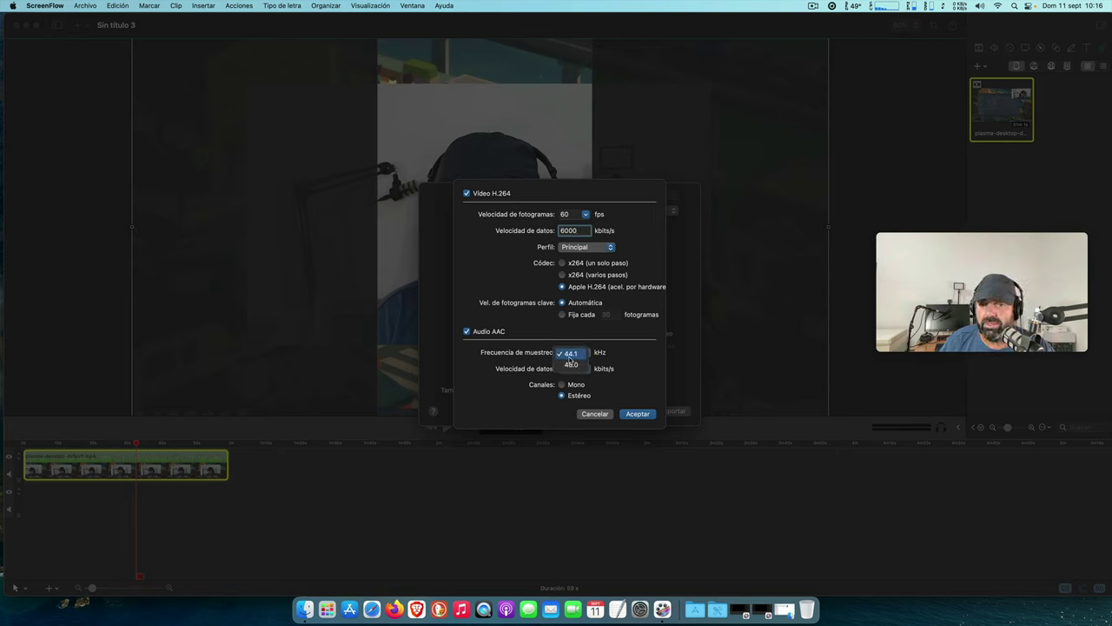
{"action": "left_click", "coordinate": [571, 366]}
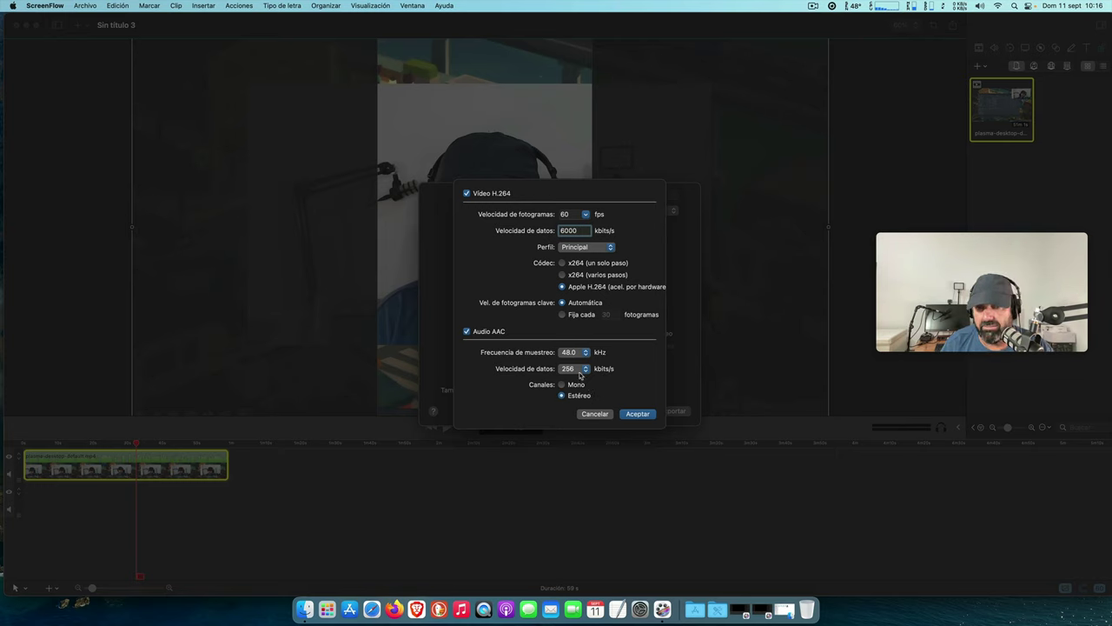
{"action": "left_click", "coordinate": [579, 371]}
{"action": "left_click", "coordinate": [633, 387]}
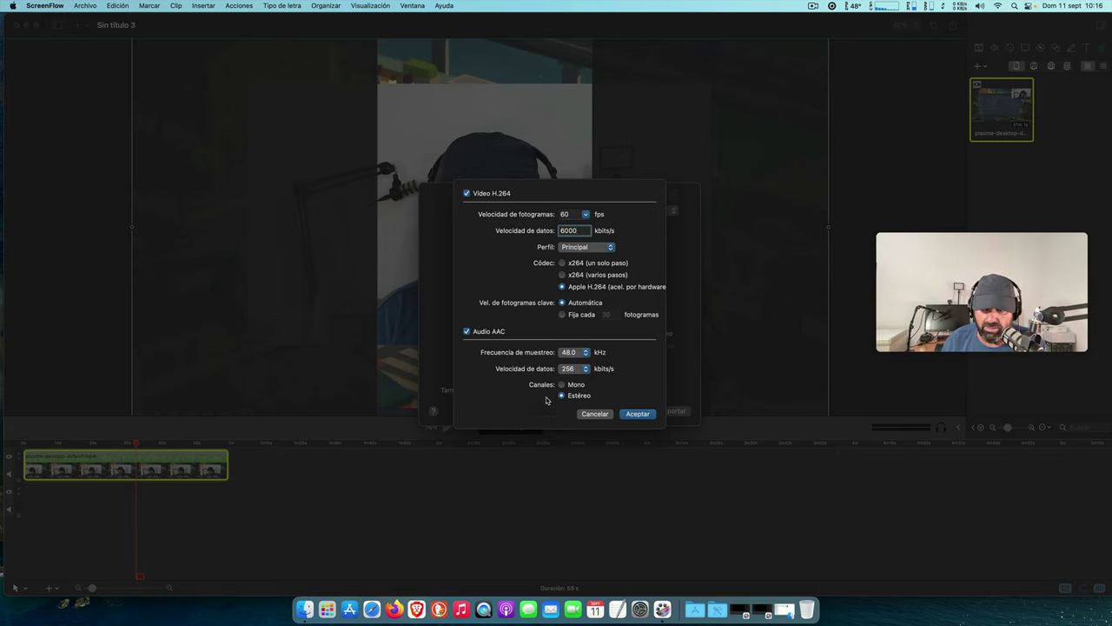
{"action": "left_click", "coordinate": [631, 414]}
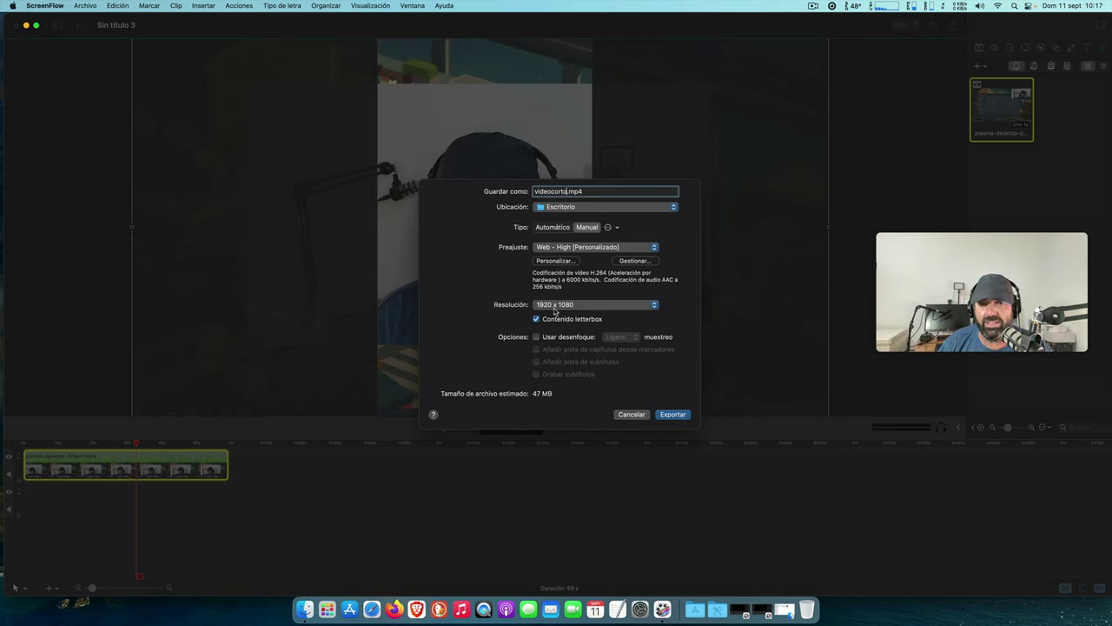
Set the export resolution to 720 x 1280 (100 % of the original) and export the video
{"action": "left_click", "coordinate": [552, 306]}
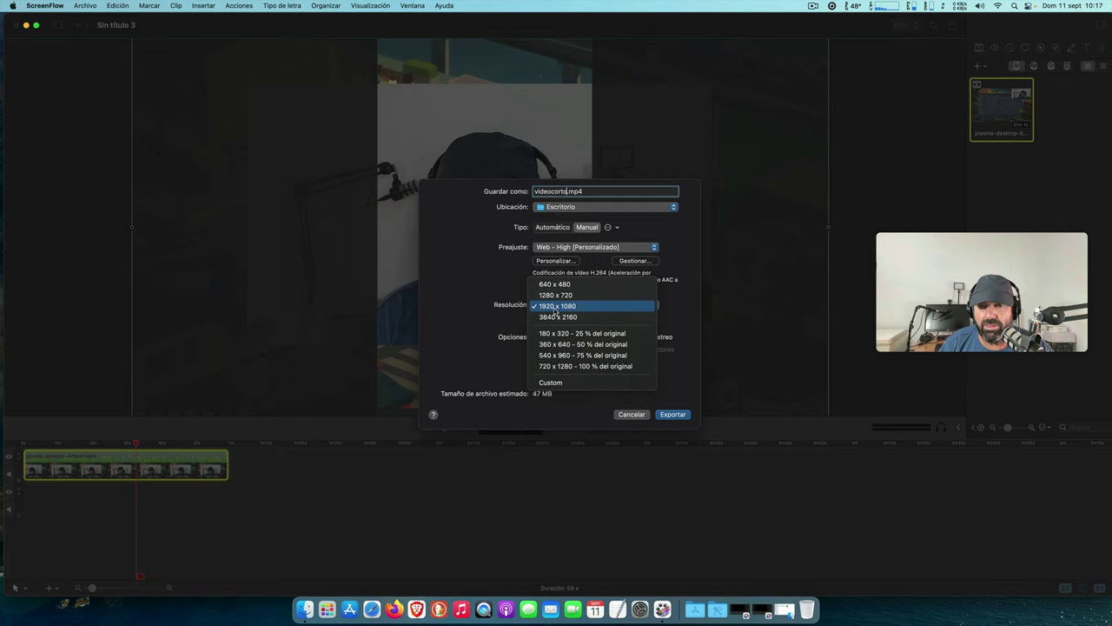
{"action": "left_click", "coordinate": [566, 367]}
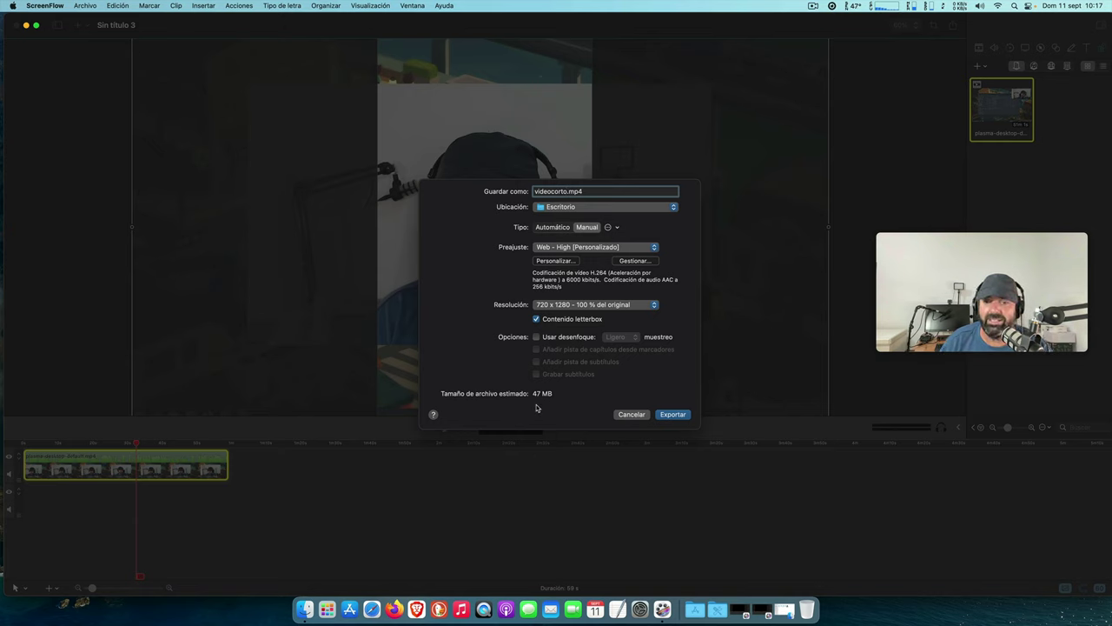
{"action": "left_click", "coordinate": [672, 414]}
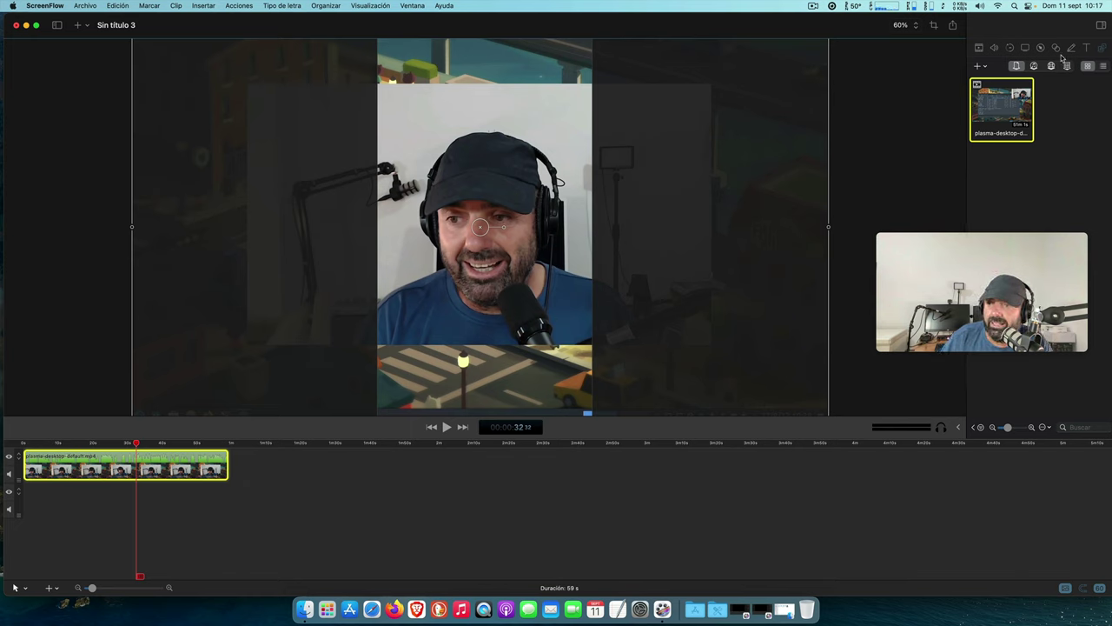
Review the clip's audio, video motion, screen recording, callout, touch callout, annotation and text settings, finishing at the media library
{"action": "left_click", "coordinate": [995, 49]}
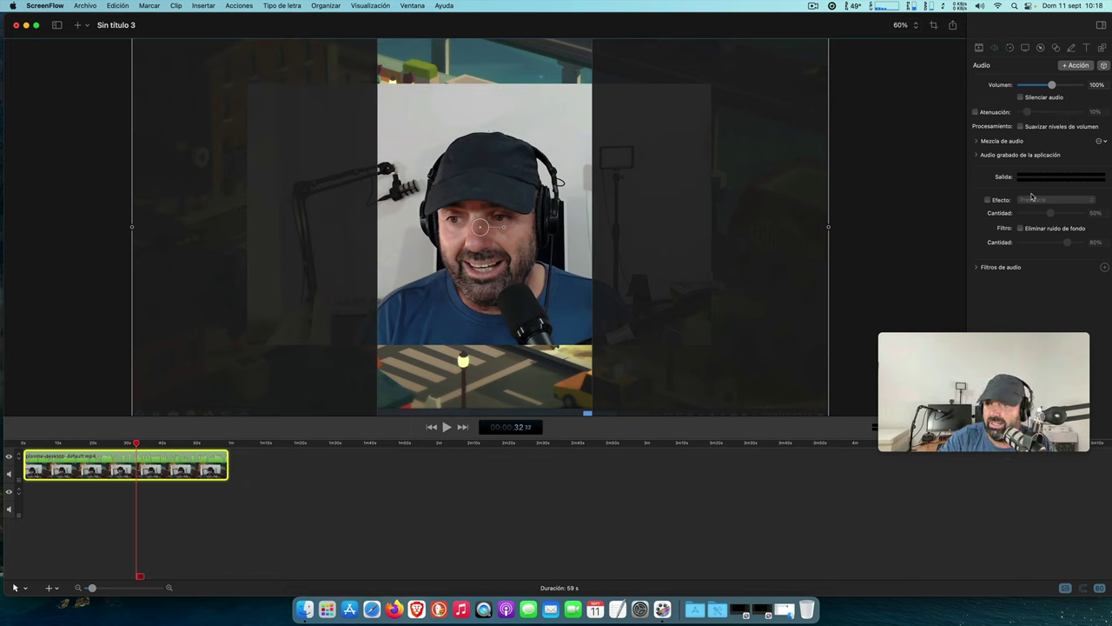
{"action": "left_click", "coordinate": [1013, 50]}
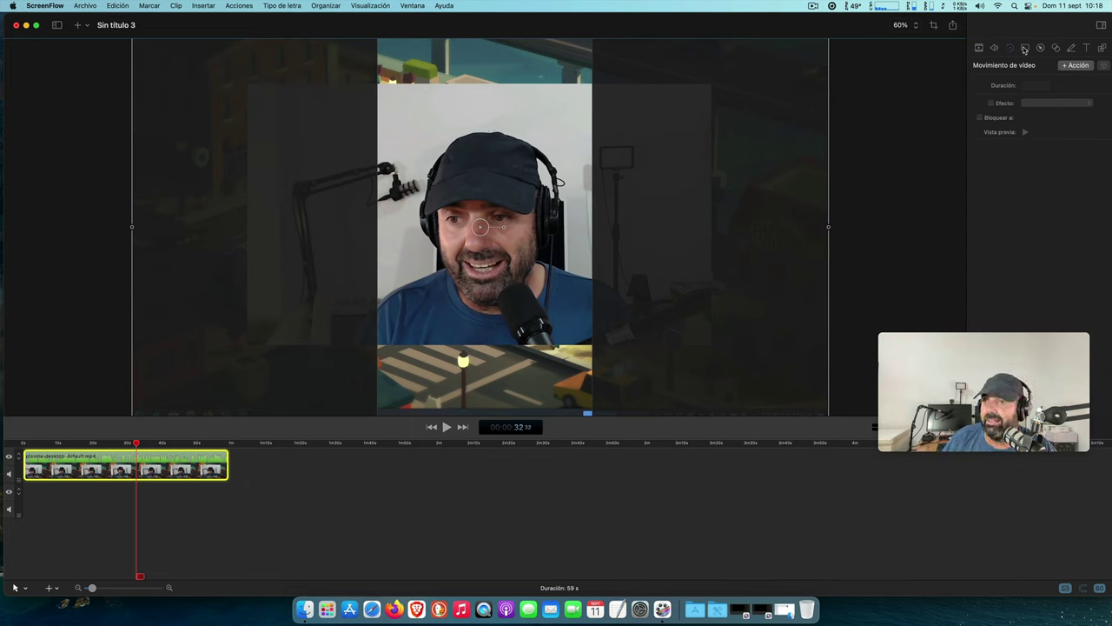
{"action": "left_click", "coordinate": [1024, 49]}
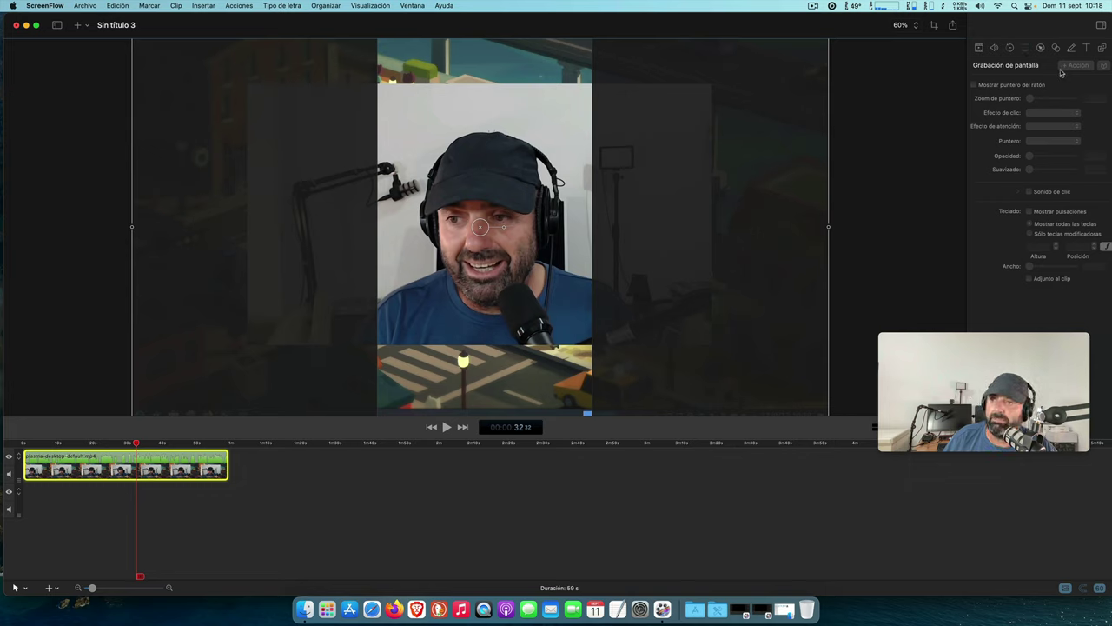
{"action": "left_click", "coordinate": [1043, 50]}
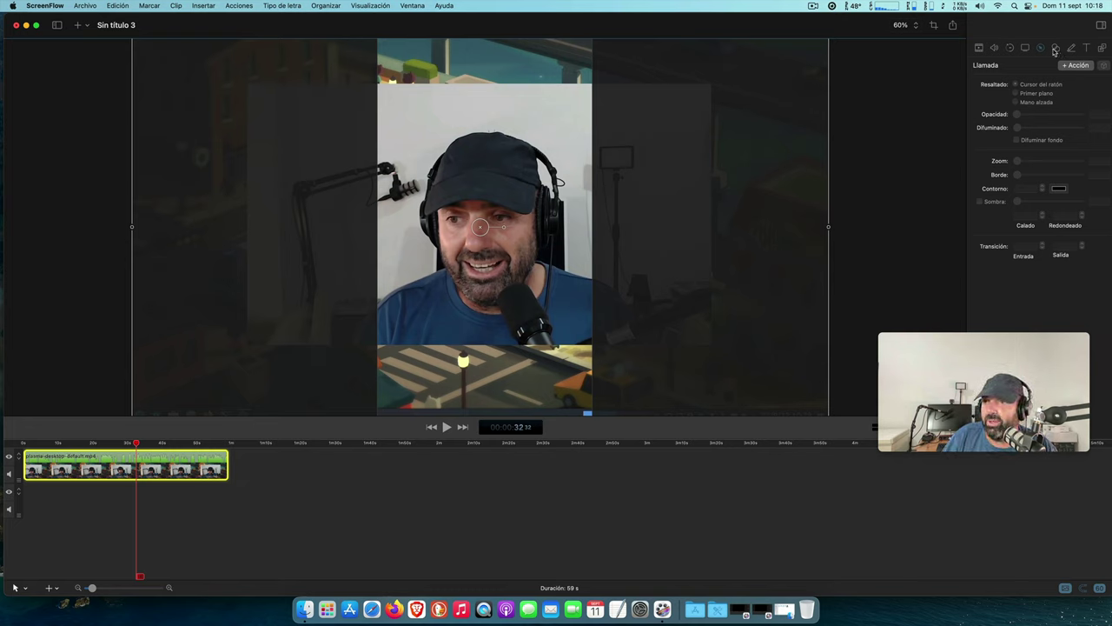
{"action": "left_click", "coordinate": [1055, 49]}
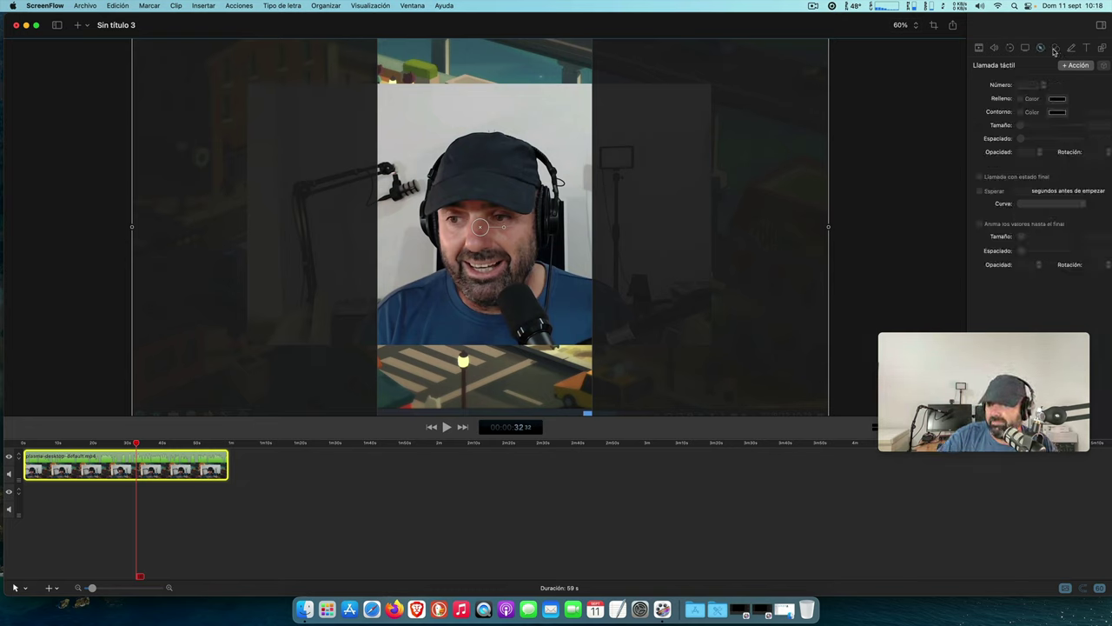
{"action": "left_click", "coordinate": [1069, 50]}
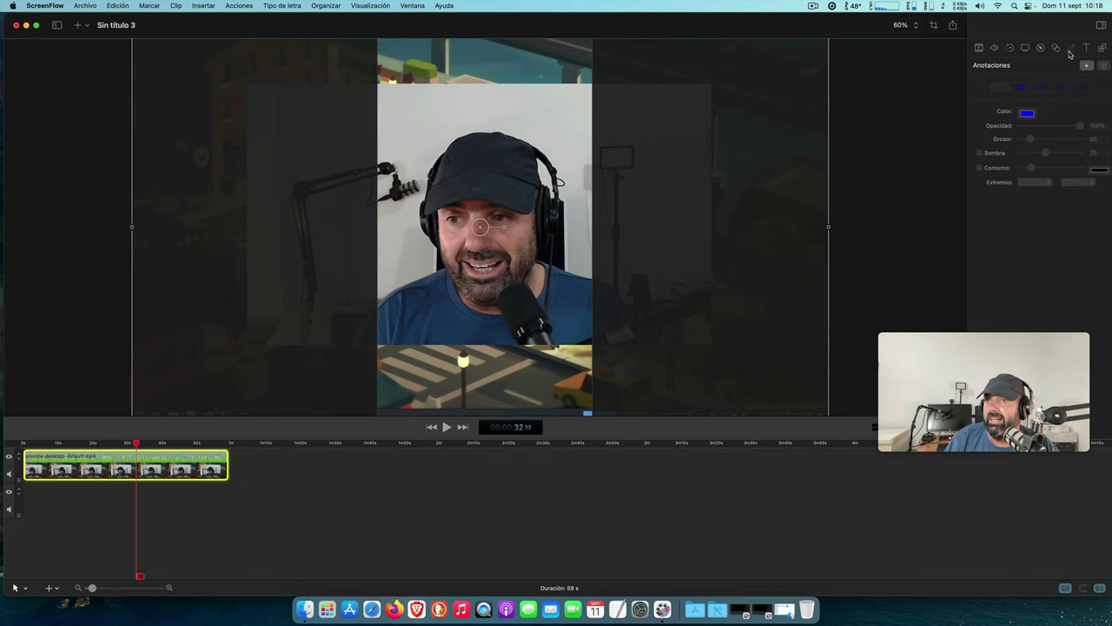
{"action": "left_click", "coordinate": [1085, 49]}
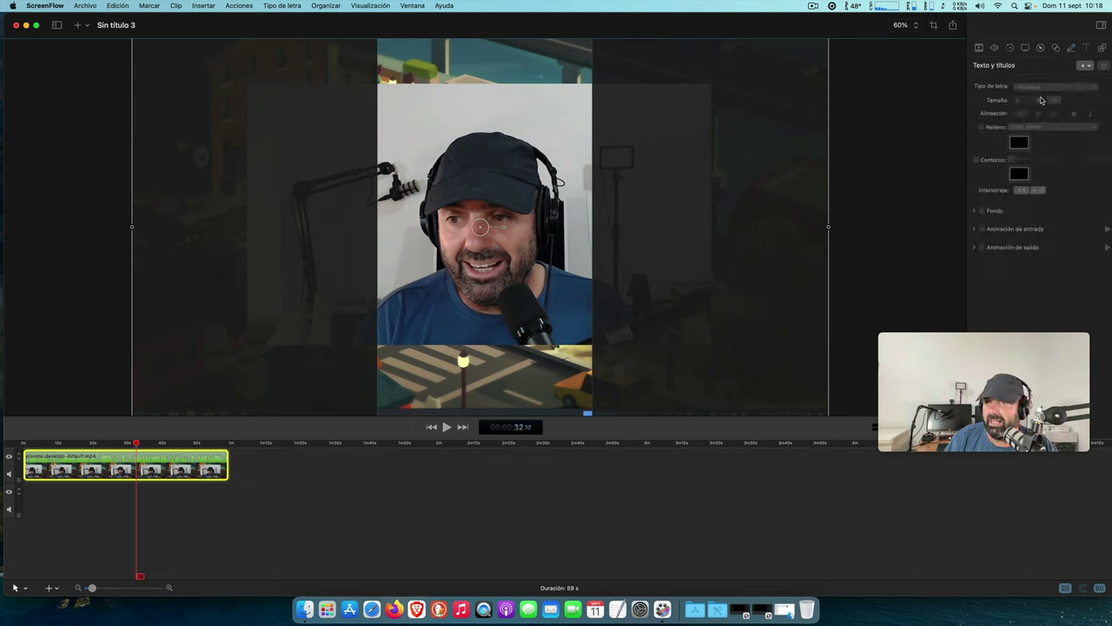
{"action": "left_click", "coordinate": [1100, 50]}
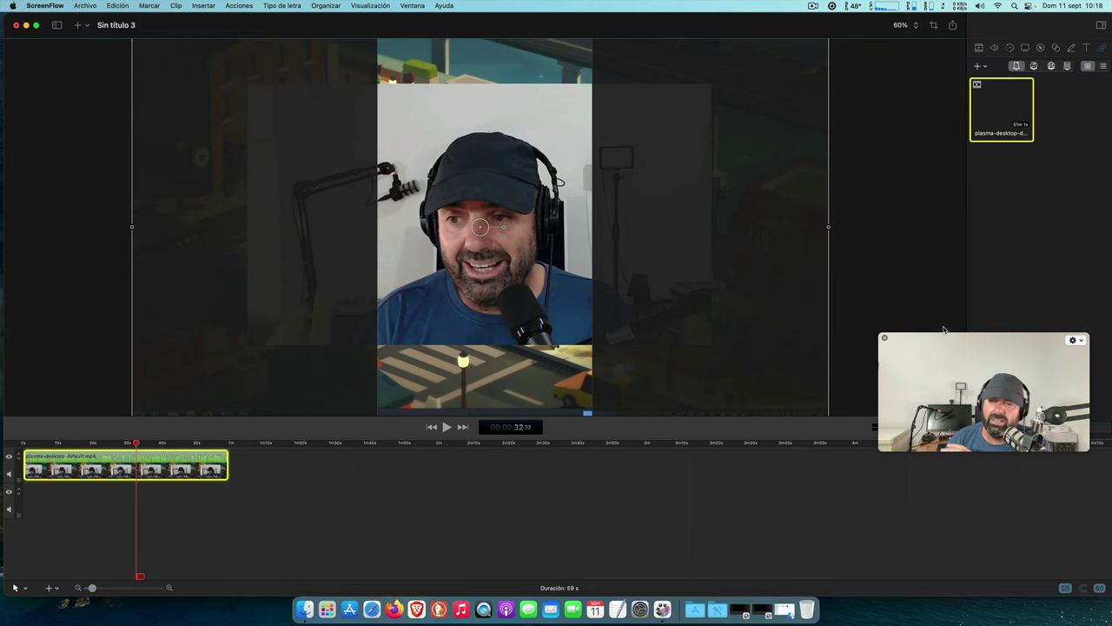
Minimise the project window and move the exported videocorto.mp4 to an empty area in the upper middle of the desktop
{"action": "left_click", "coordinate": [26, 25]}
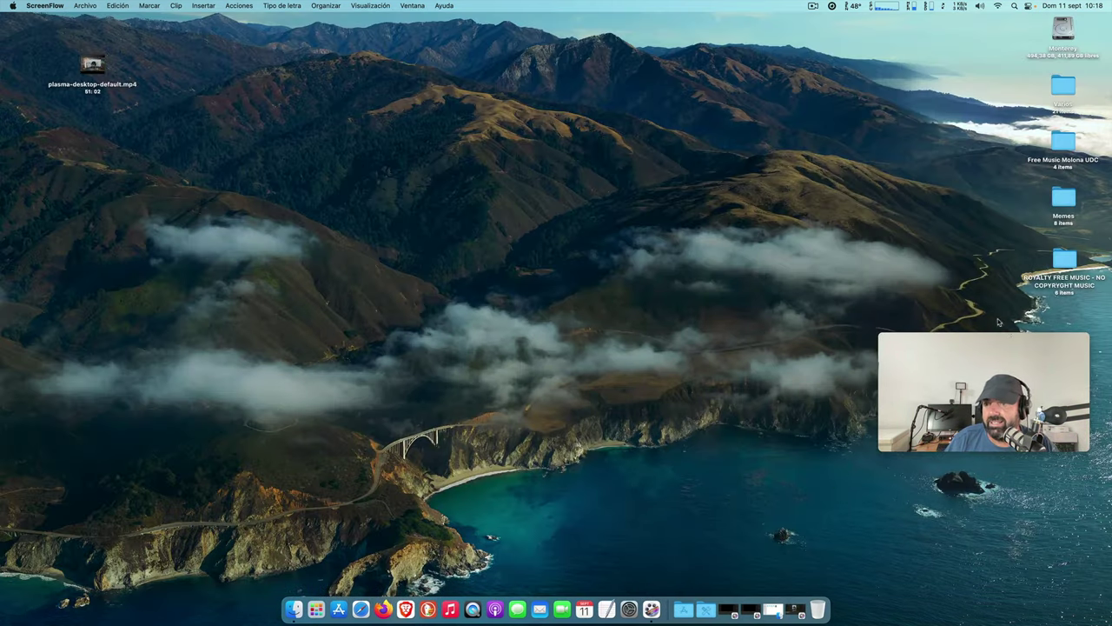
{"action": "left_click_drag", "start_coordinate": [934, 451], "coordinate": [982, 452]}
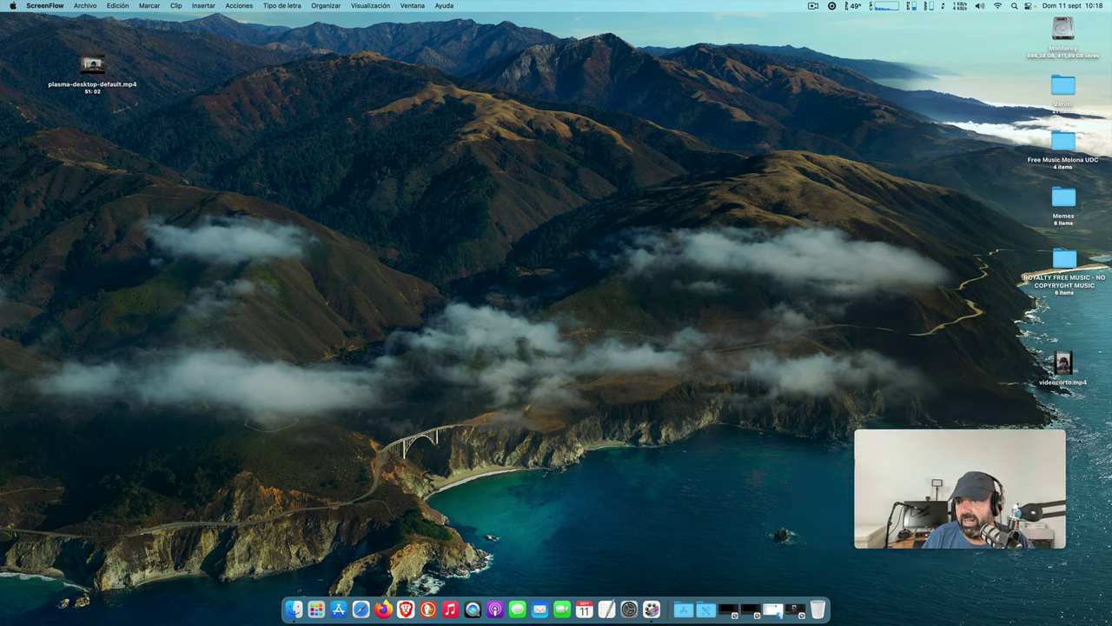
{"action": "left_click_drag", "start_coordinate": [1063, 363], "coordinate": [495, 154]}
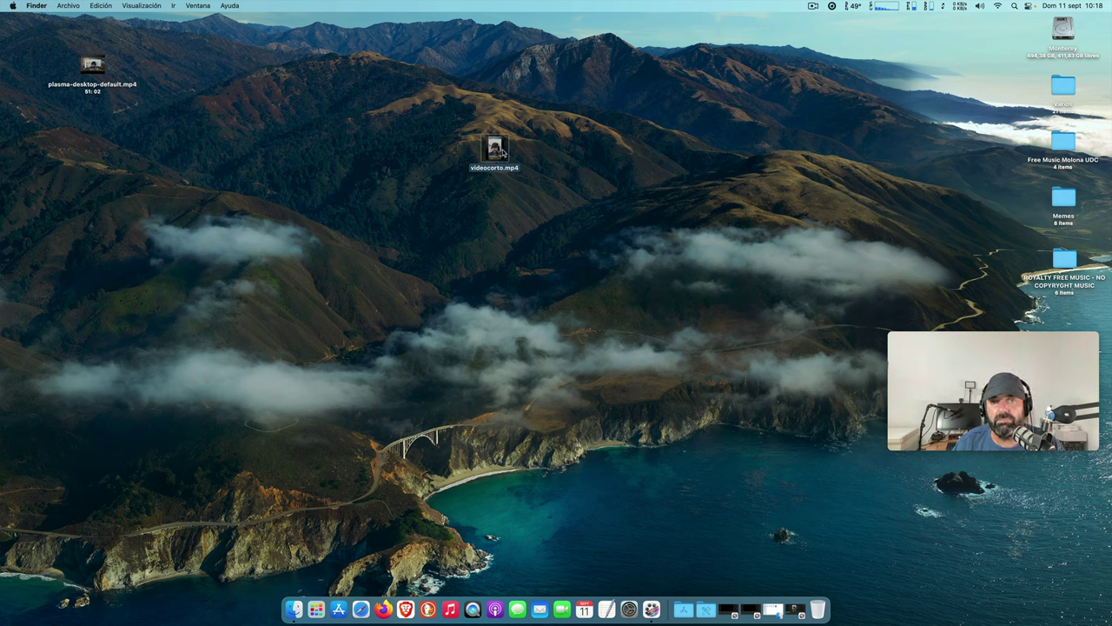
Preview videocorto.mp4 with Quick Look, close and reopen the preview, and pause playback near the start
{"action": "key", "text": "space"}
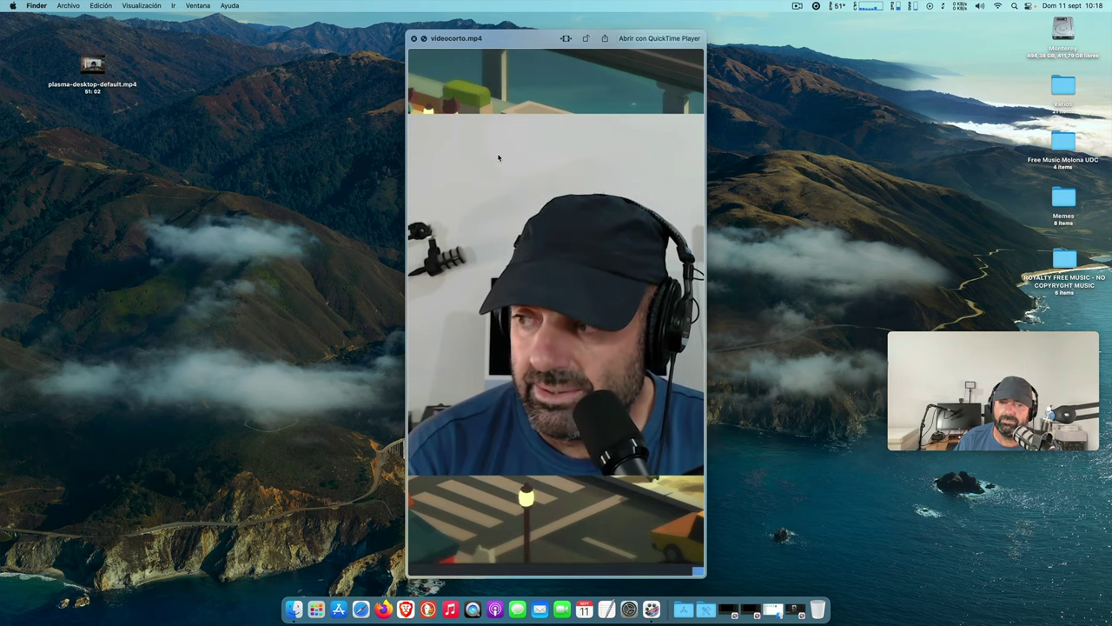
{"action": "key", "text": "space"}
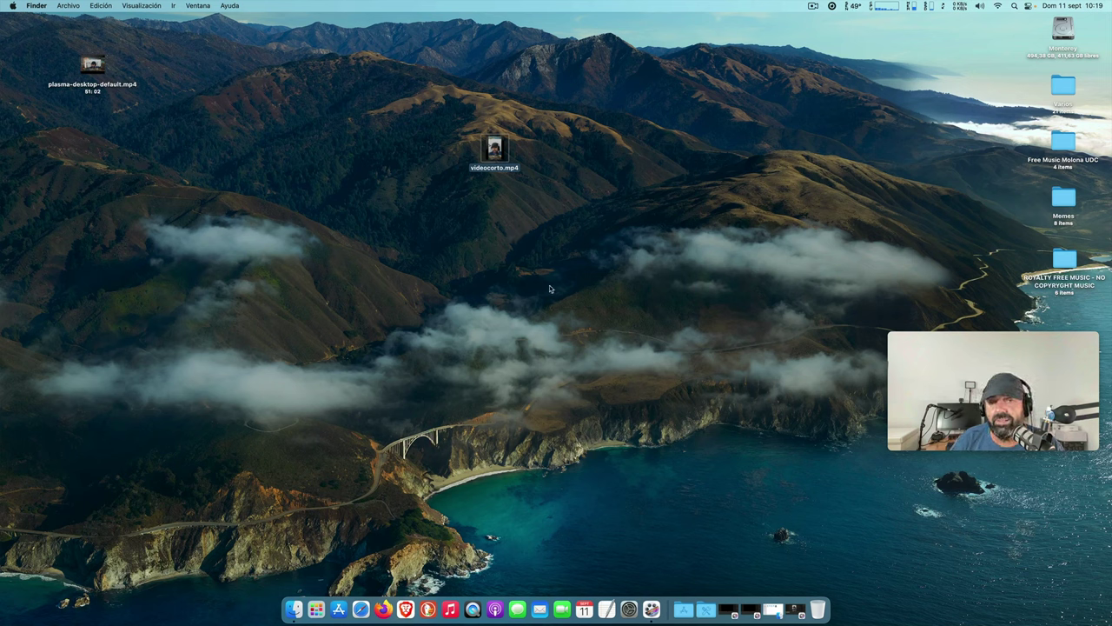
{"action": "key", "text": "space"}
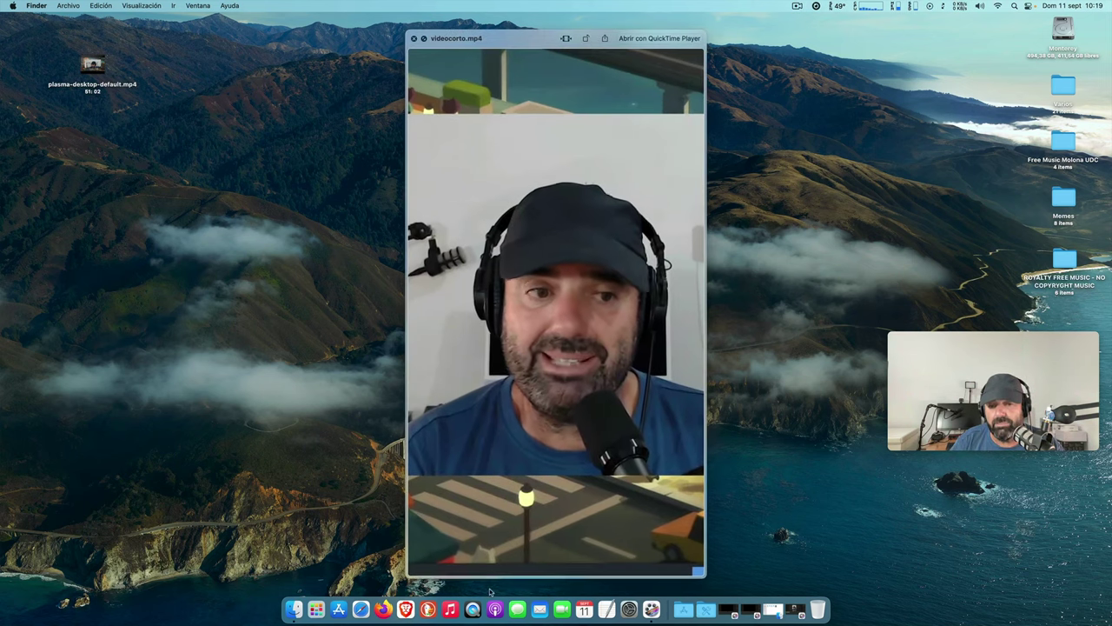
{"action": "left_click", "coordinate": [441, 565]}
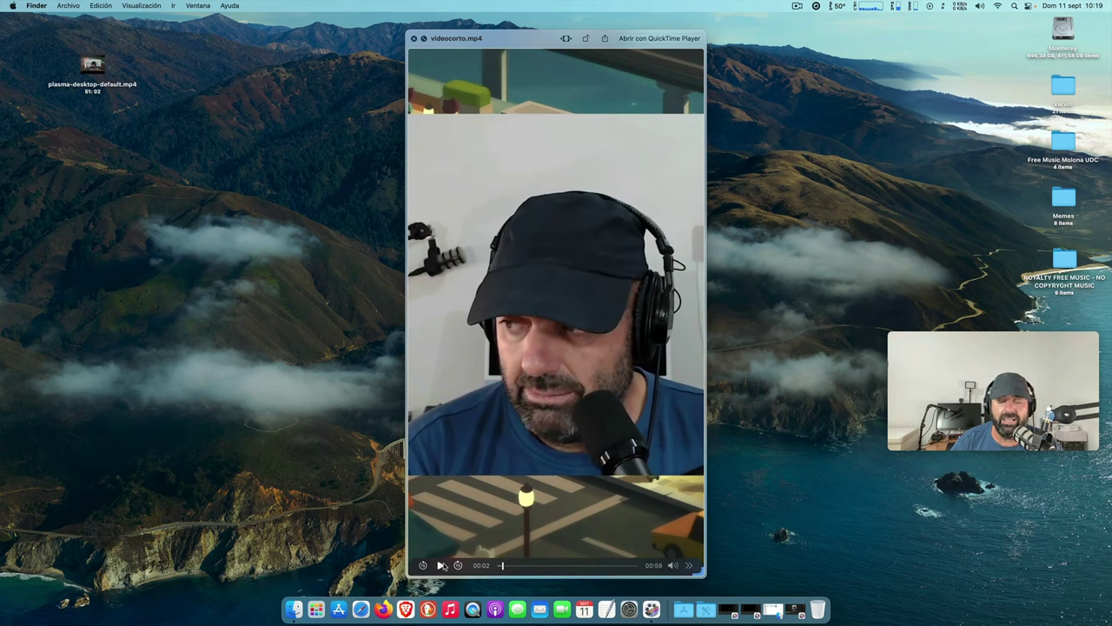